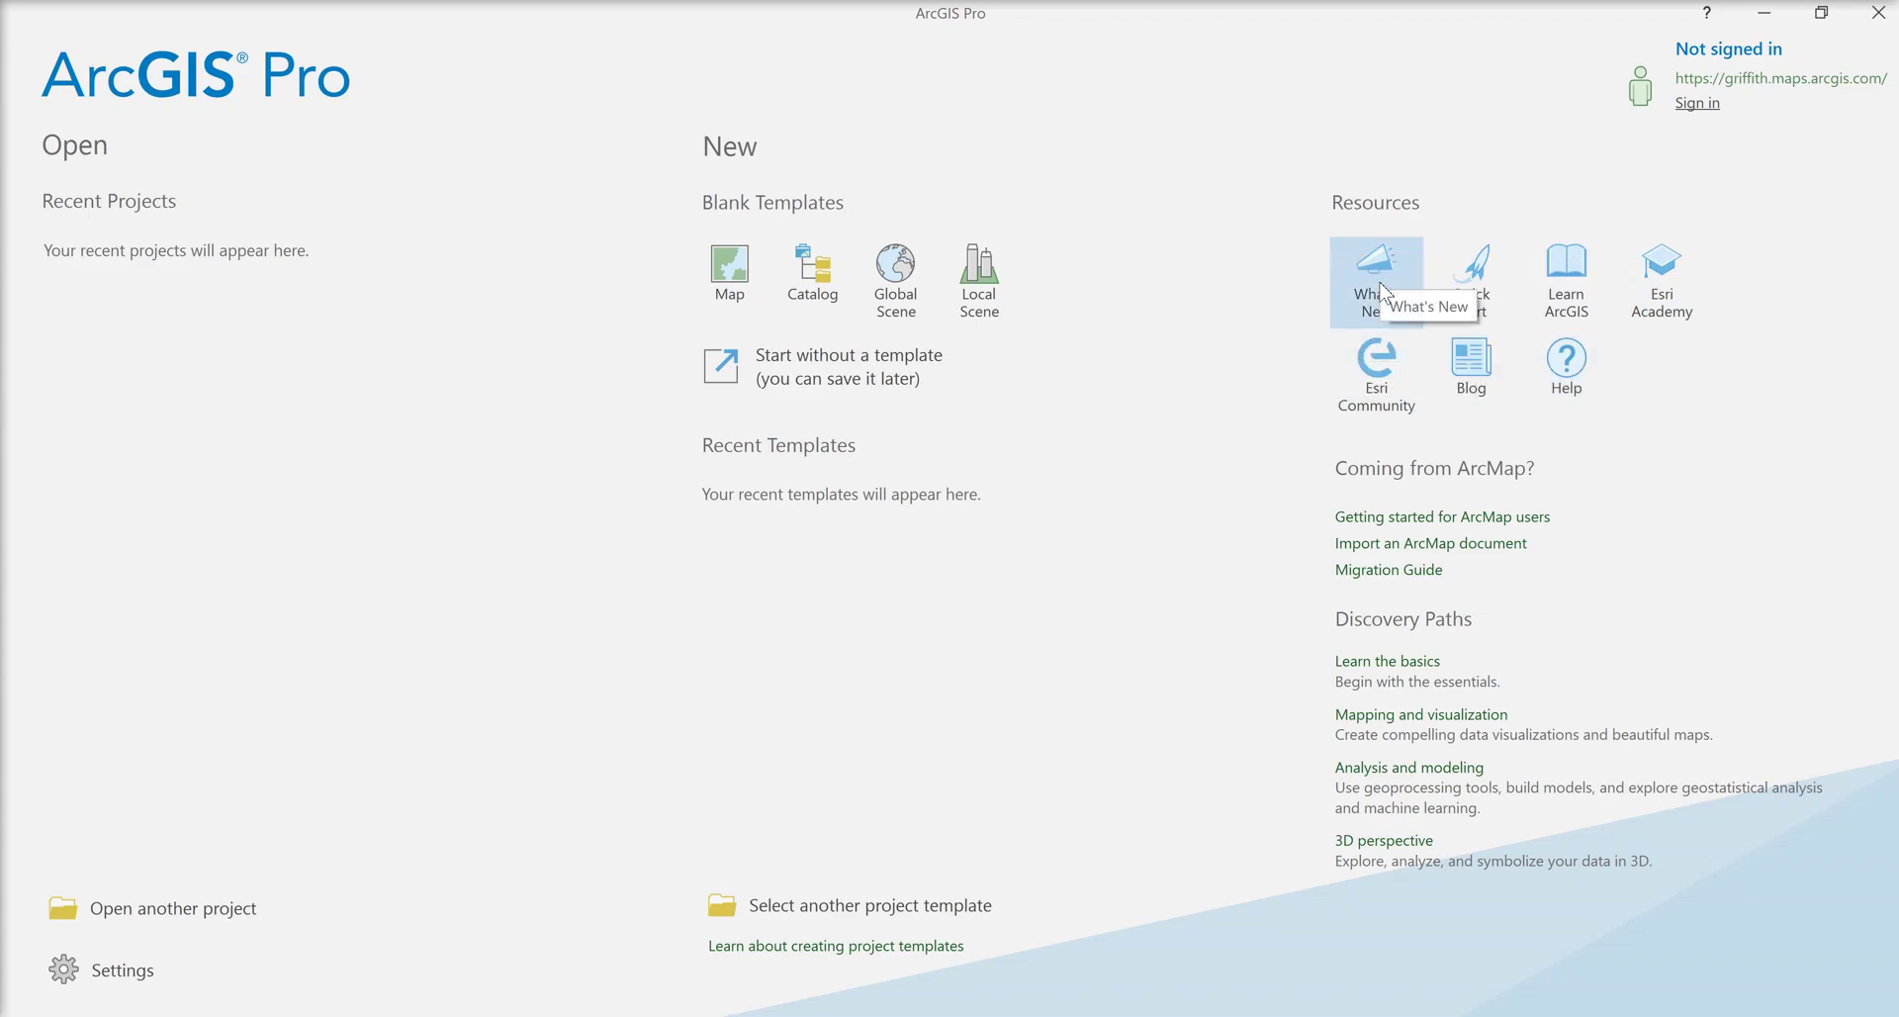
# Open the Quick Start resource and look through the ArcGIS Pro quick-start tutorials page in the browser.
pyautogui.click(1482, 294)
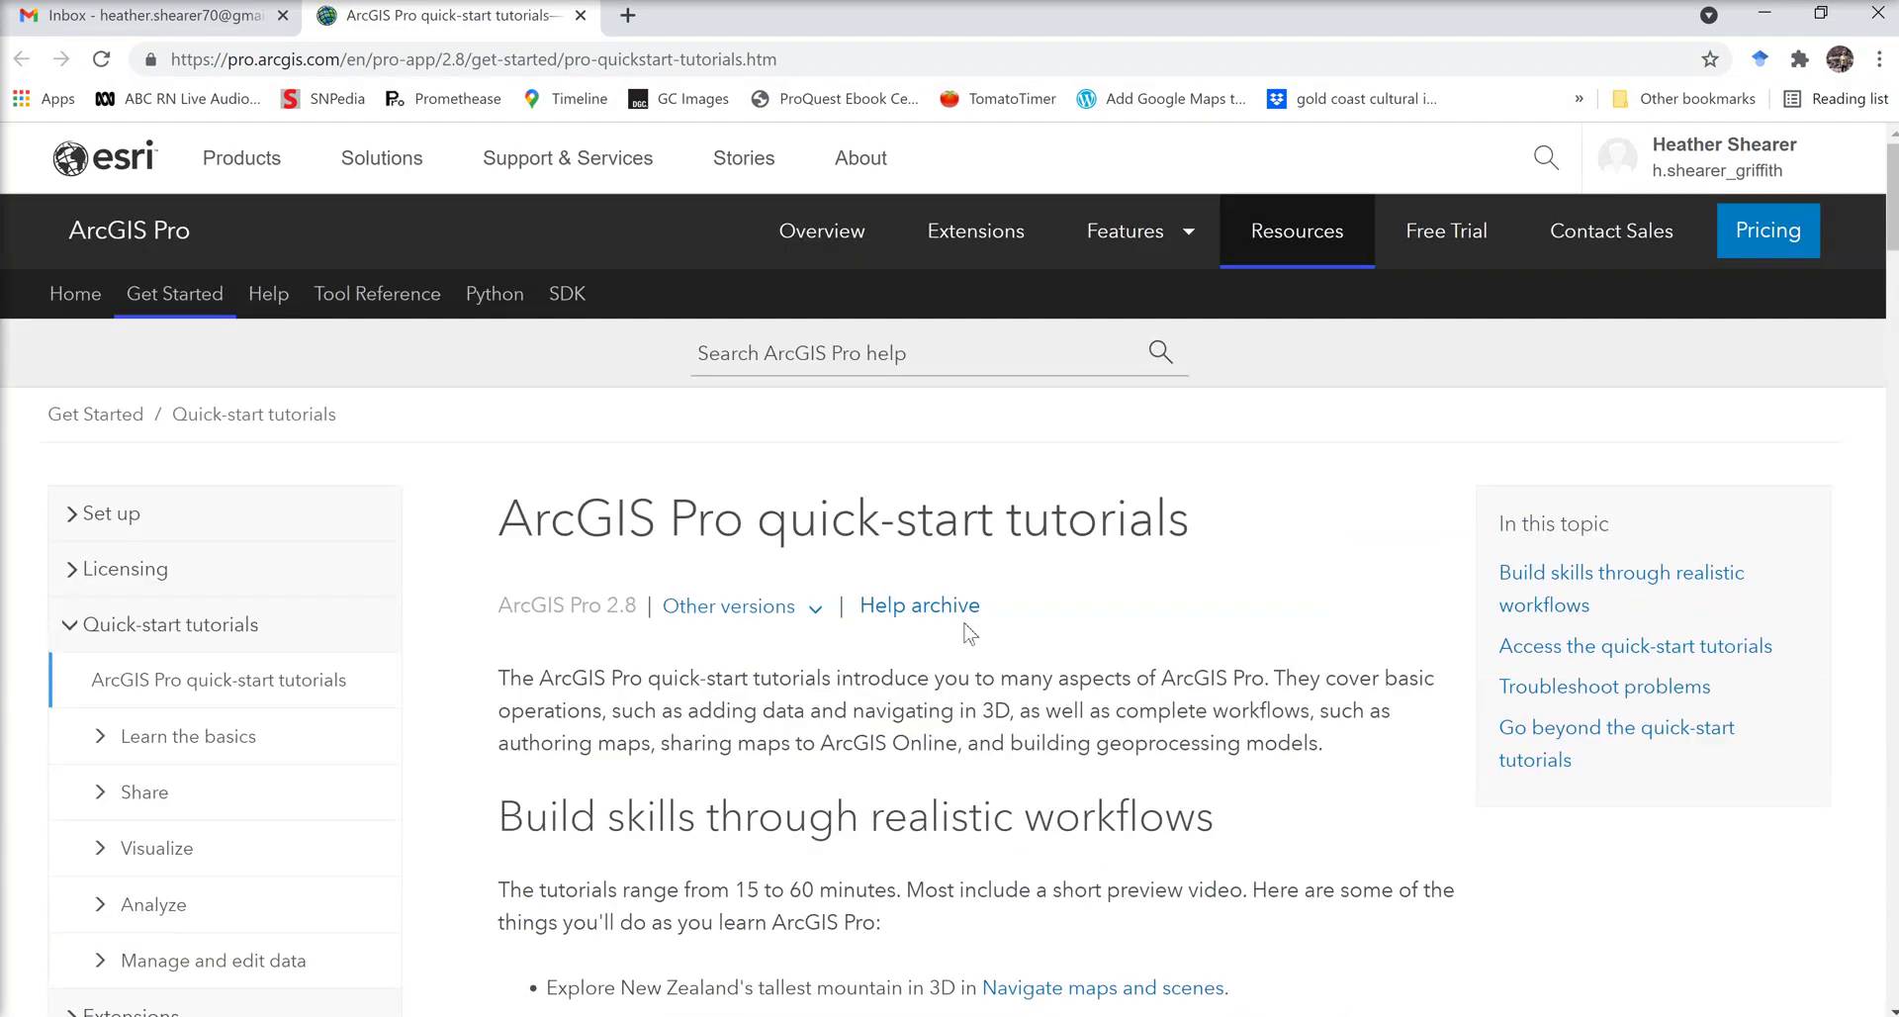
pyautogui.scroll(-10, 968, 627)
pyautogui.scroll(-5, 968, 633)
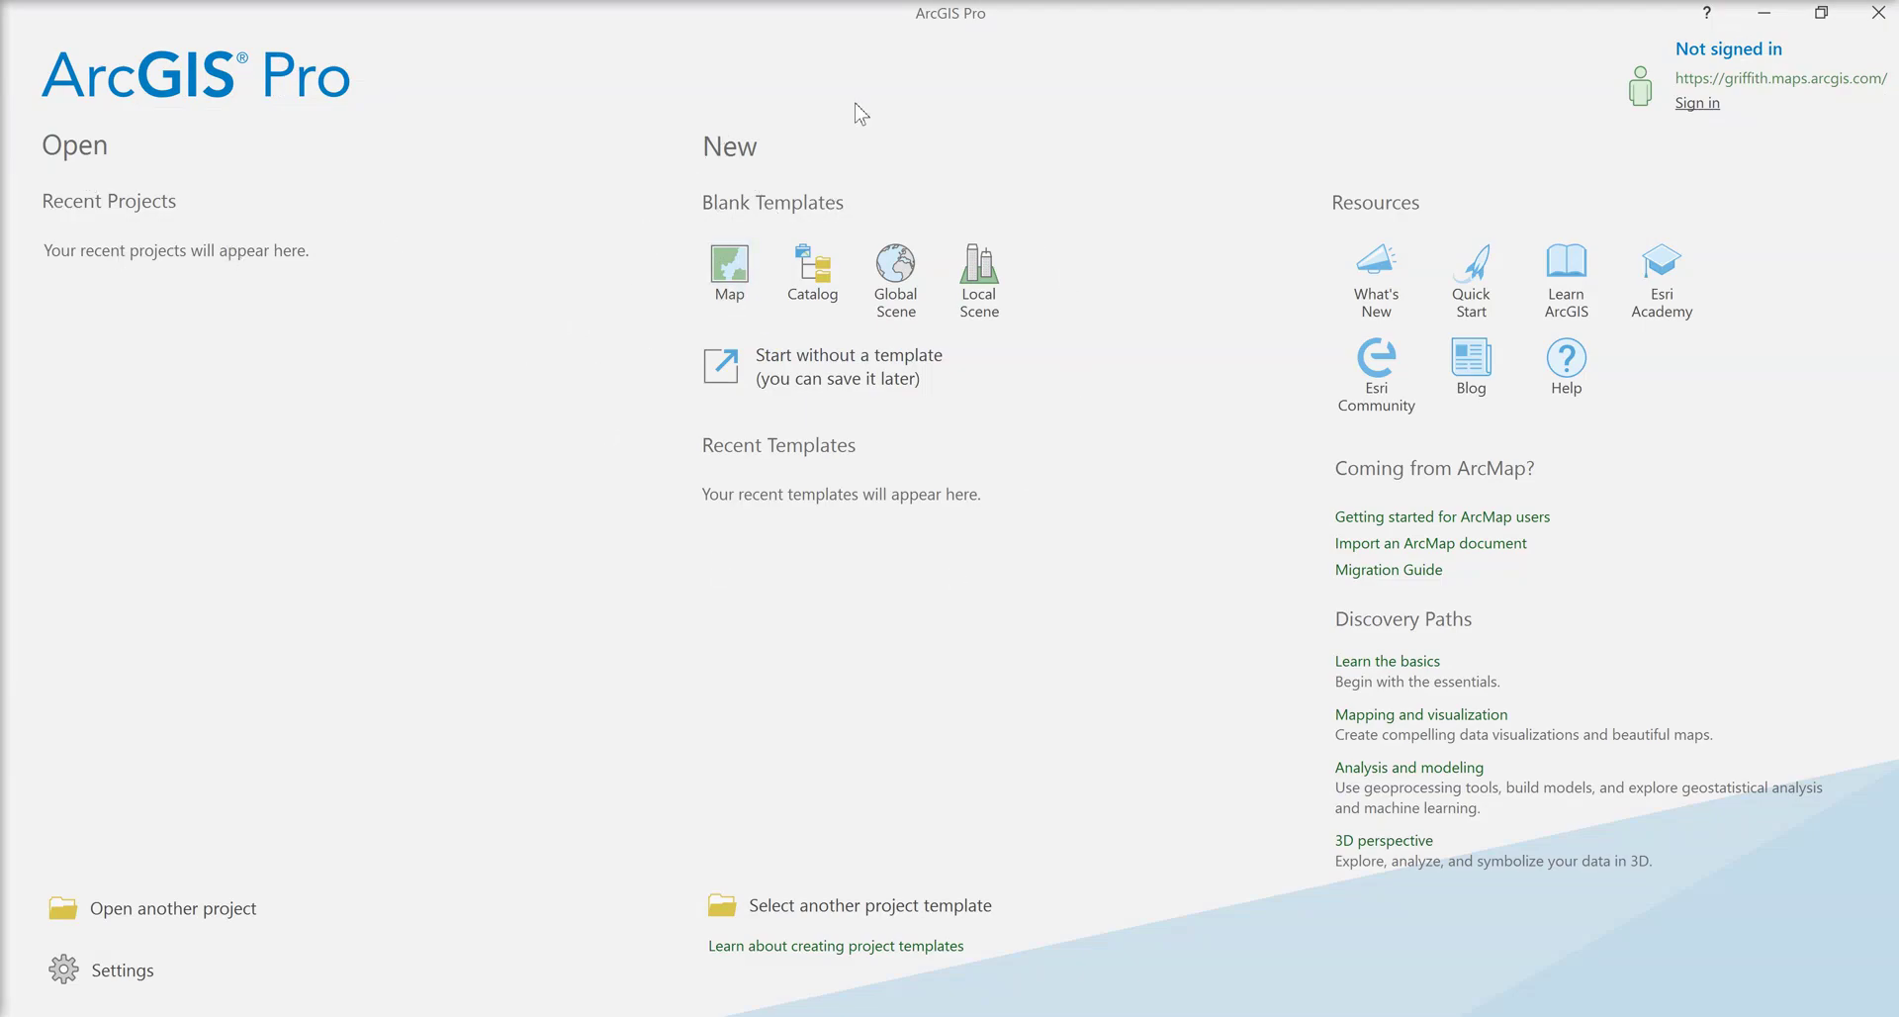
# Start a new project from the blank Map template, without its own new folder, and set its location to Projects\Miscellaneous Projects.
pyautogui.click(722, 271)
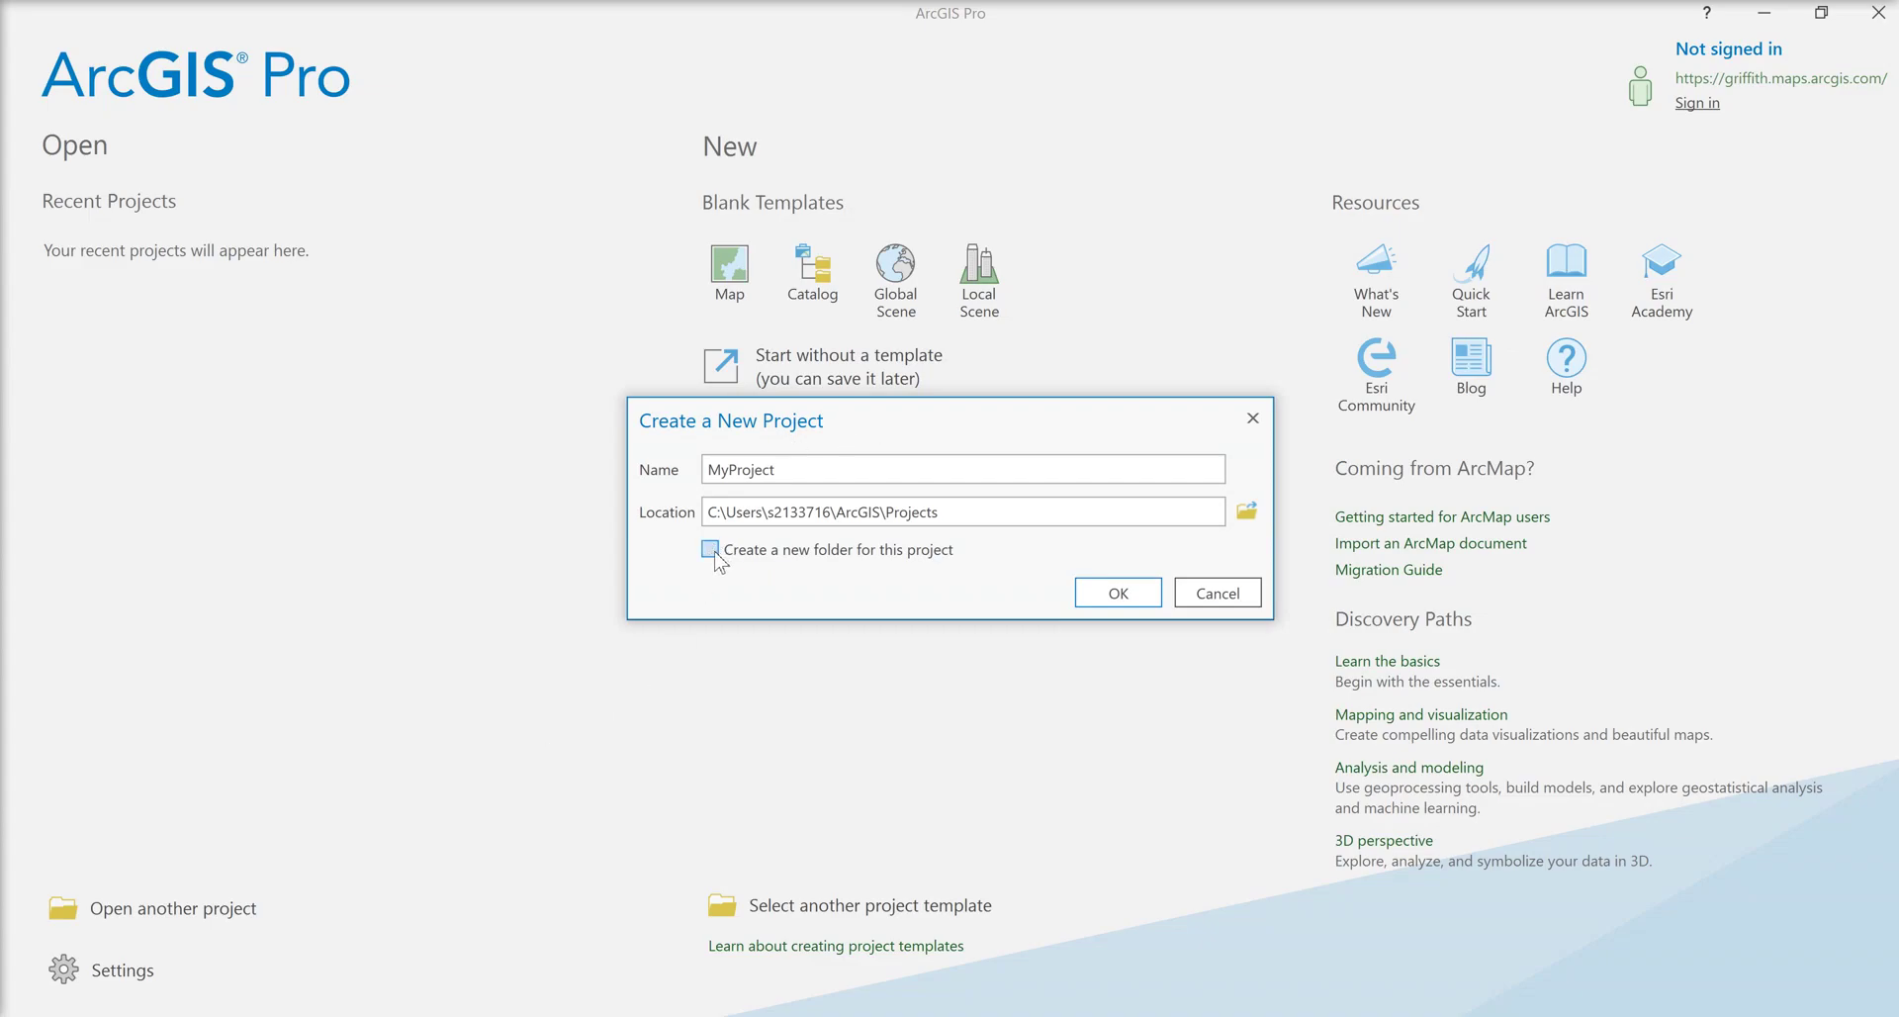
pyautogui.click(1247, 510)
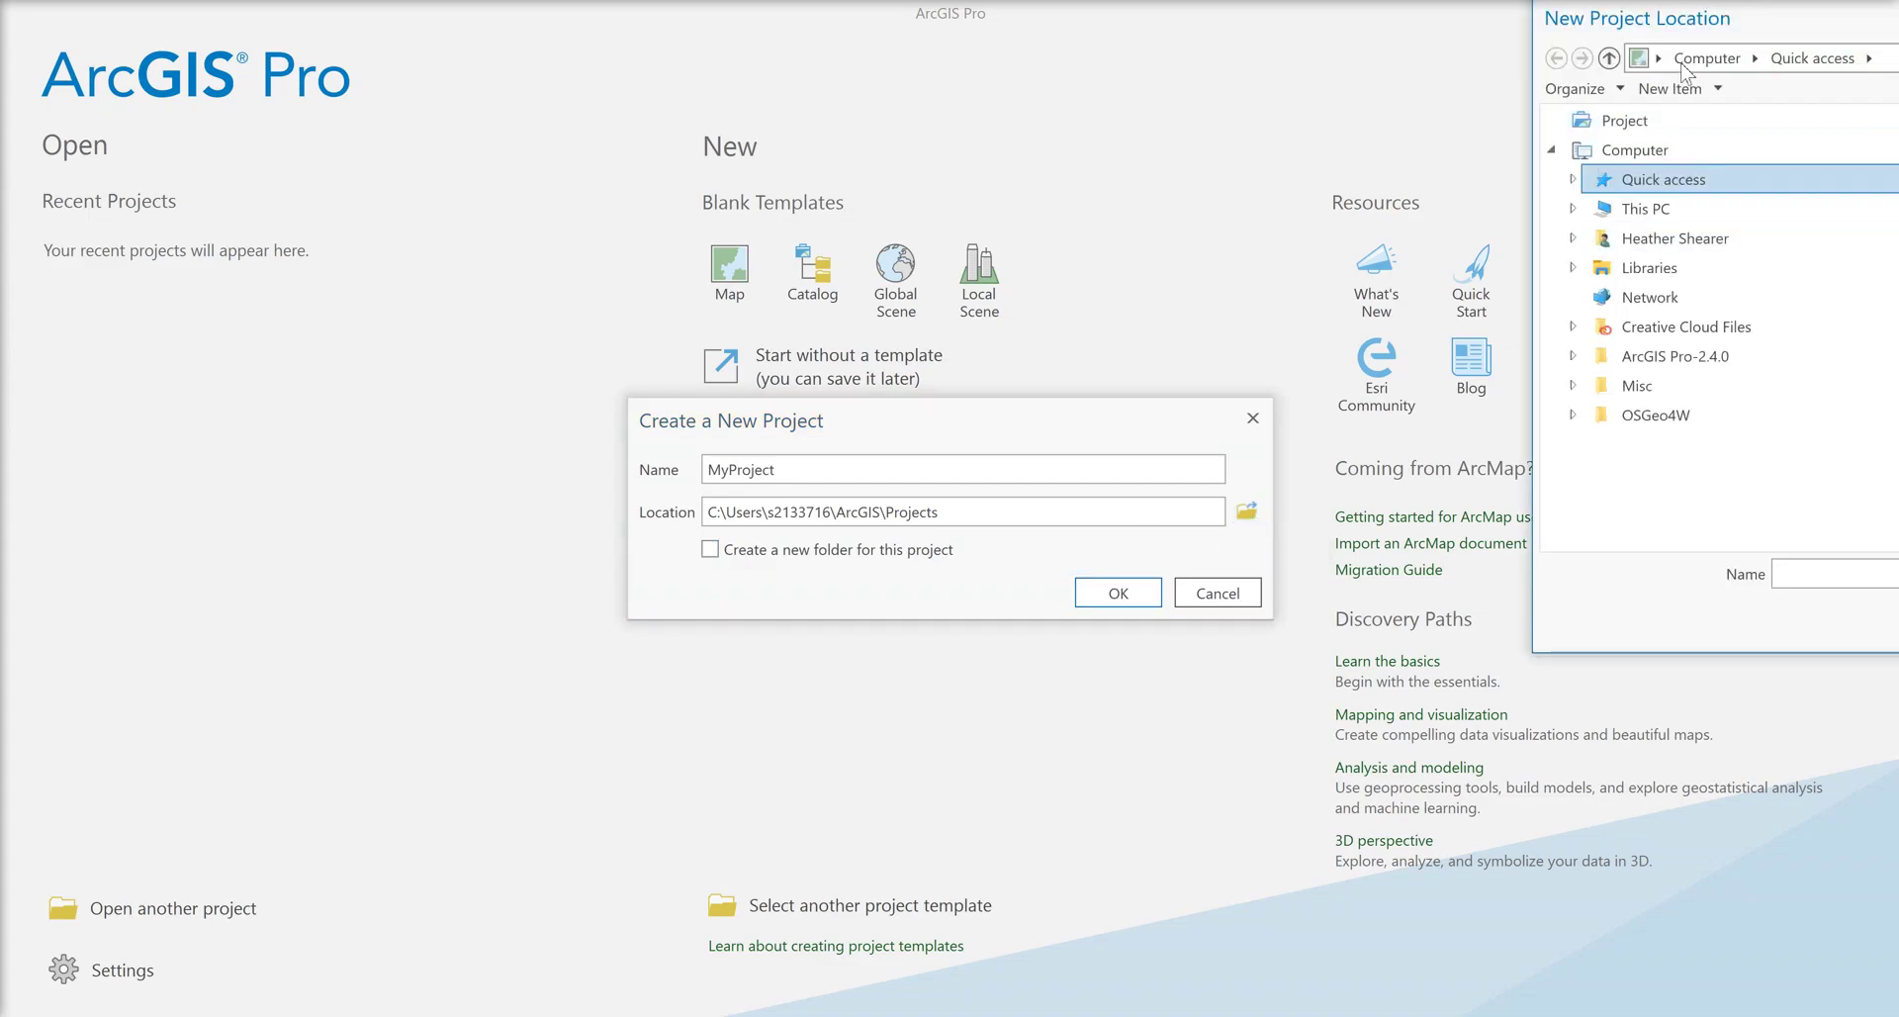
pyautogui.moveTo(1769, 29); pyautogui.dragTo(552, 168)
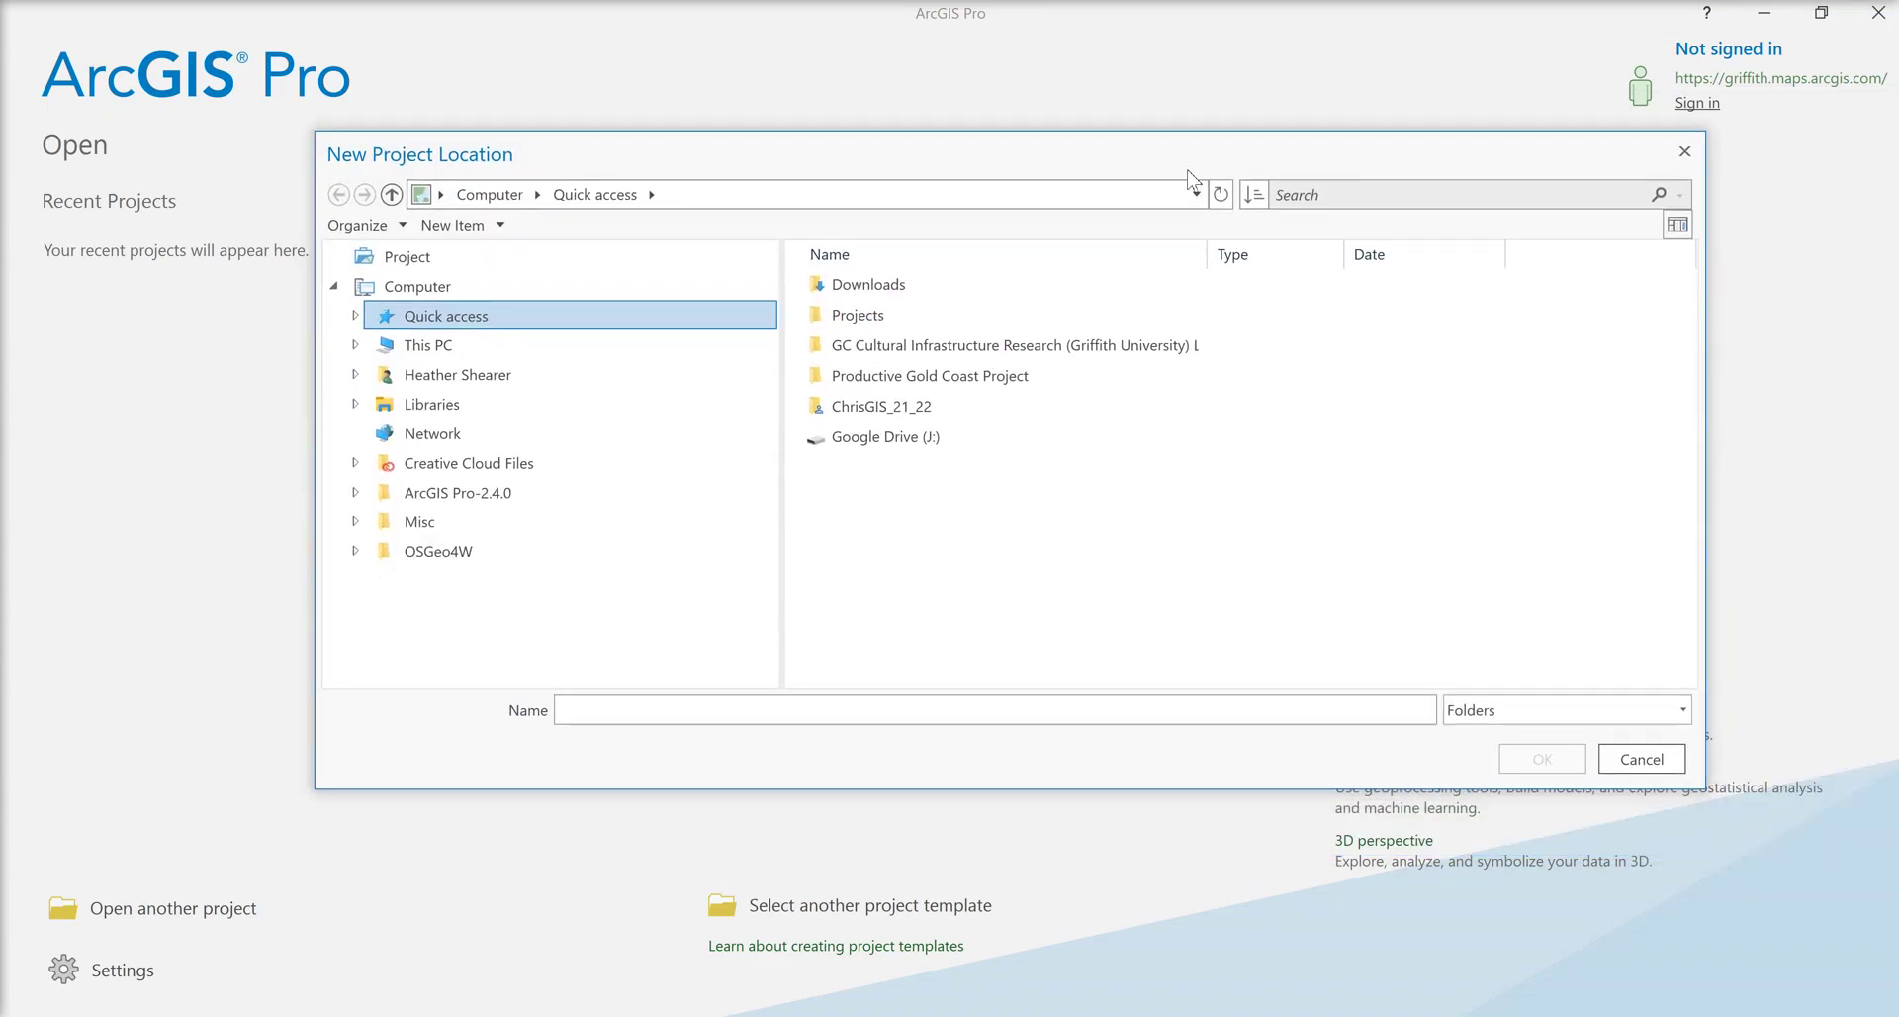
pyautogui.doubleClick(873, 317)
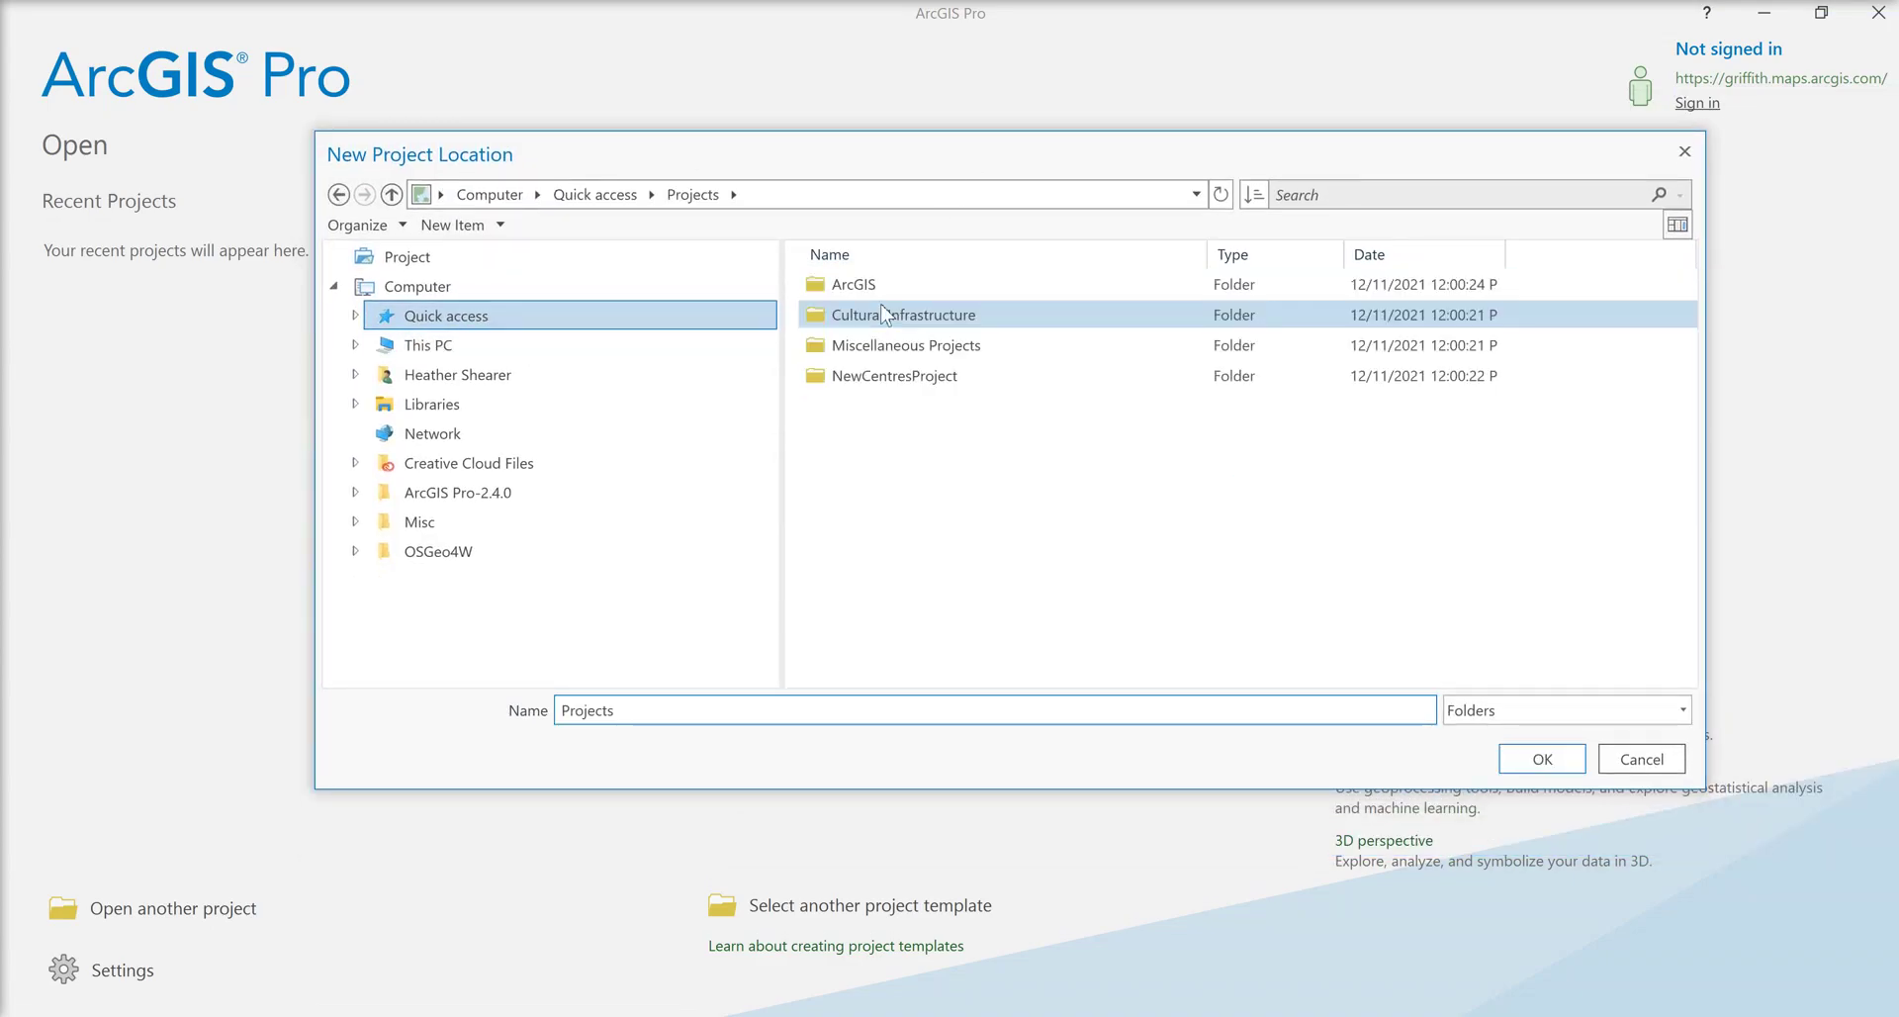
pyautogui.doubleClick(930, 348)
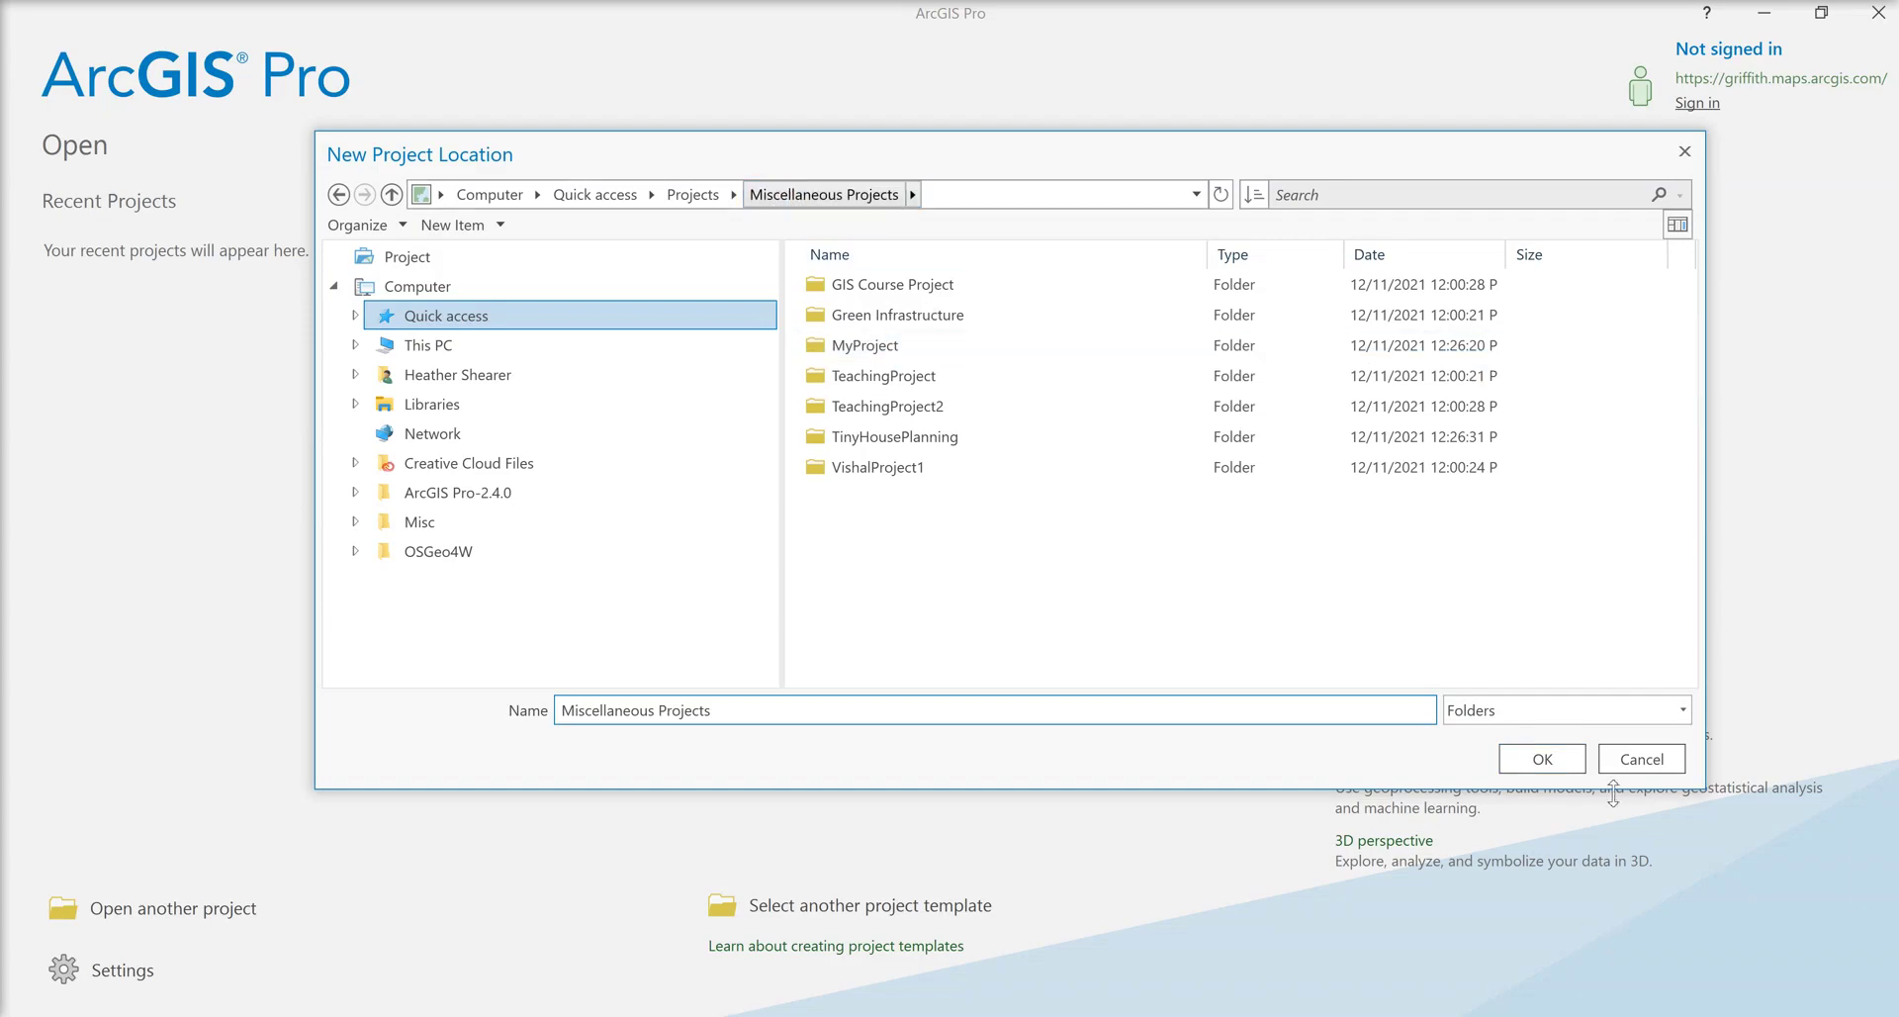
pyautogui.click(1543, 759)
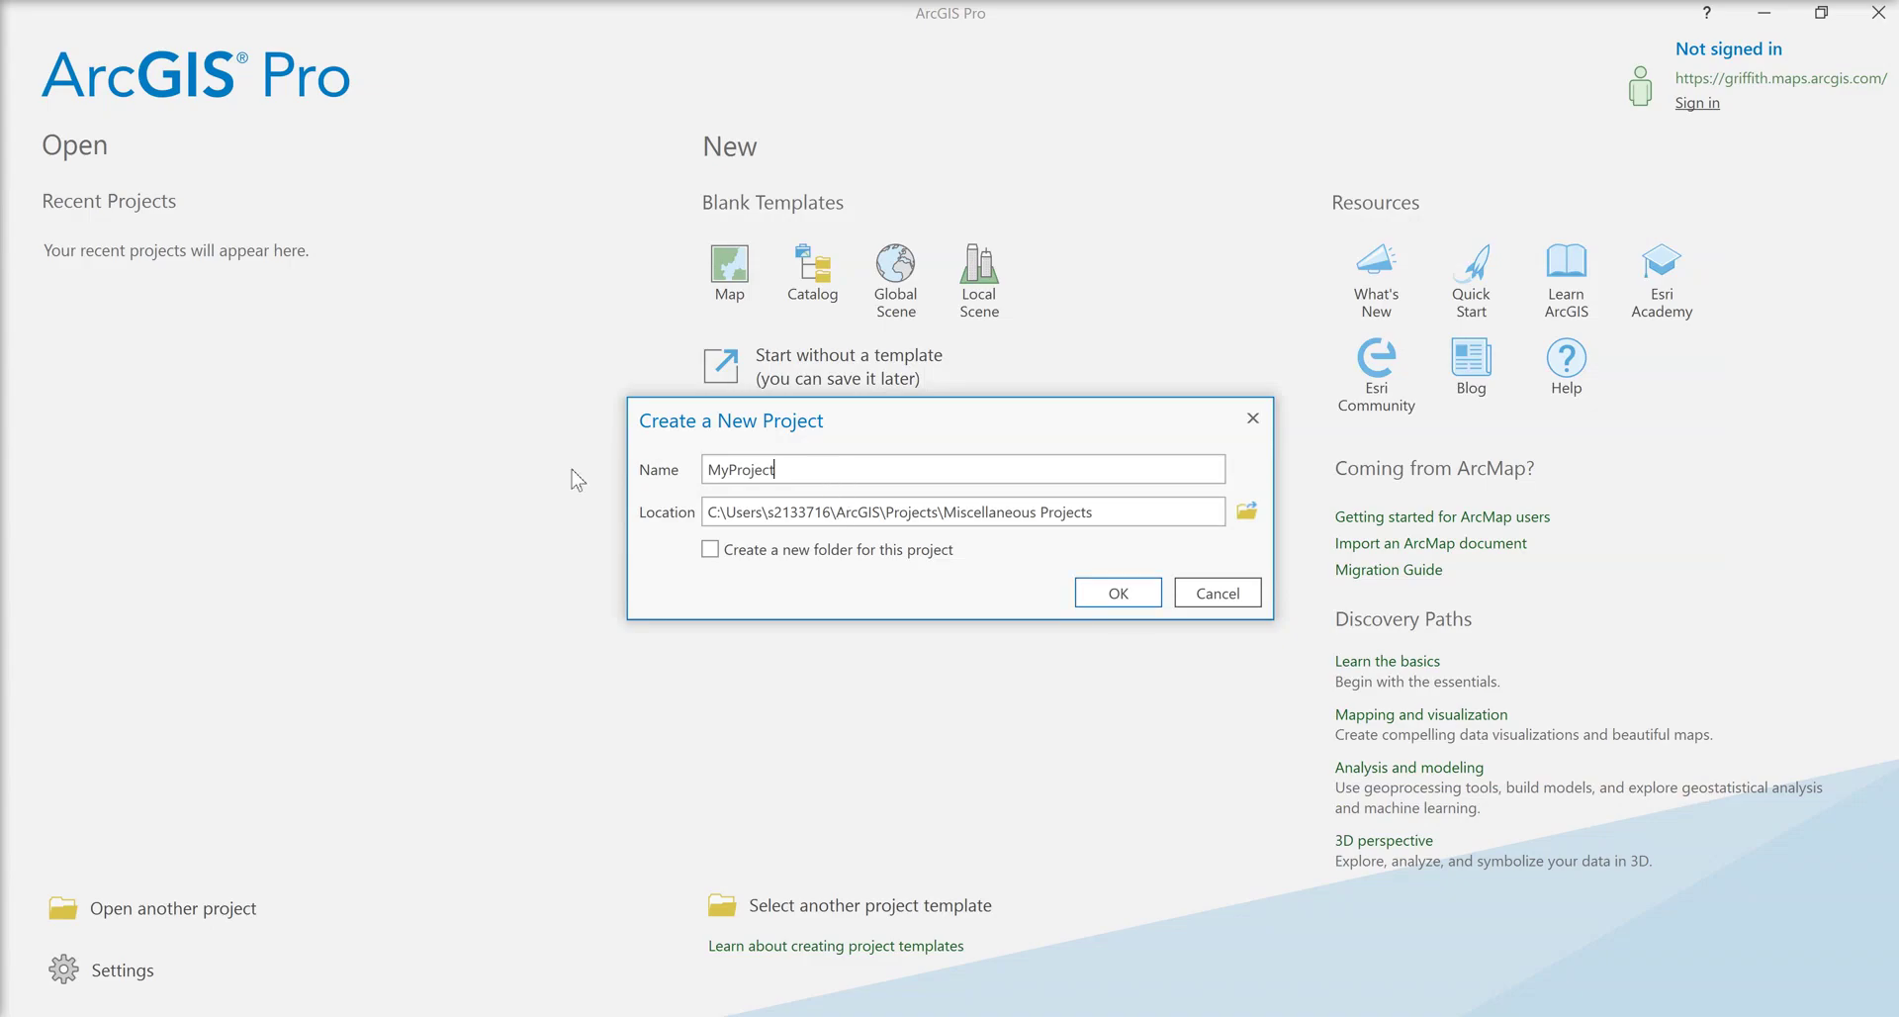
# Name the project TeachingProject3, create it, and close the Notifications pane.
pyautogui.hotkey('ctrl', 'a')
pyautogui.write('TeachingProject3')
pyautogui.click(1131, 597)
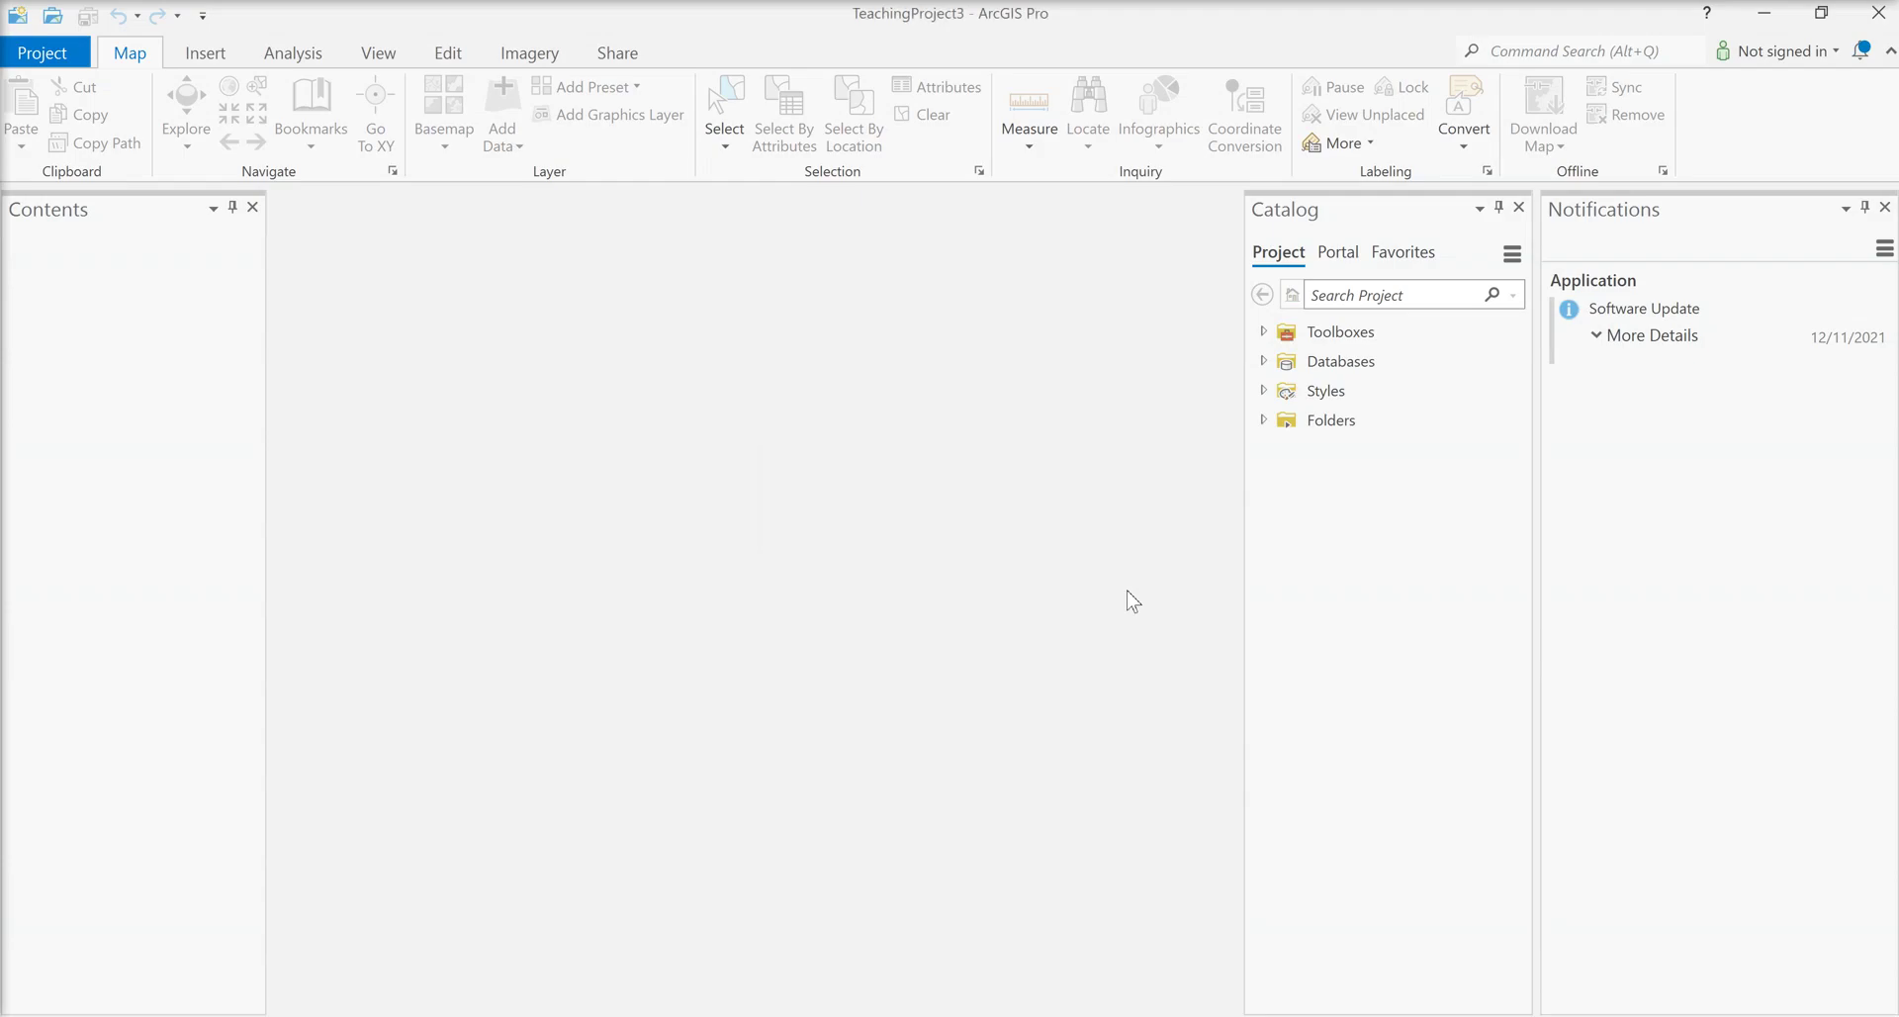
pyautogui.click(1886, 208)
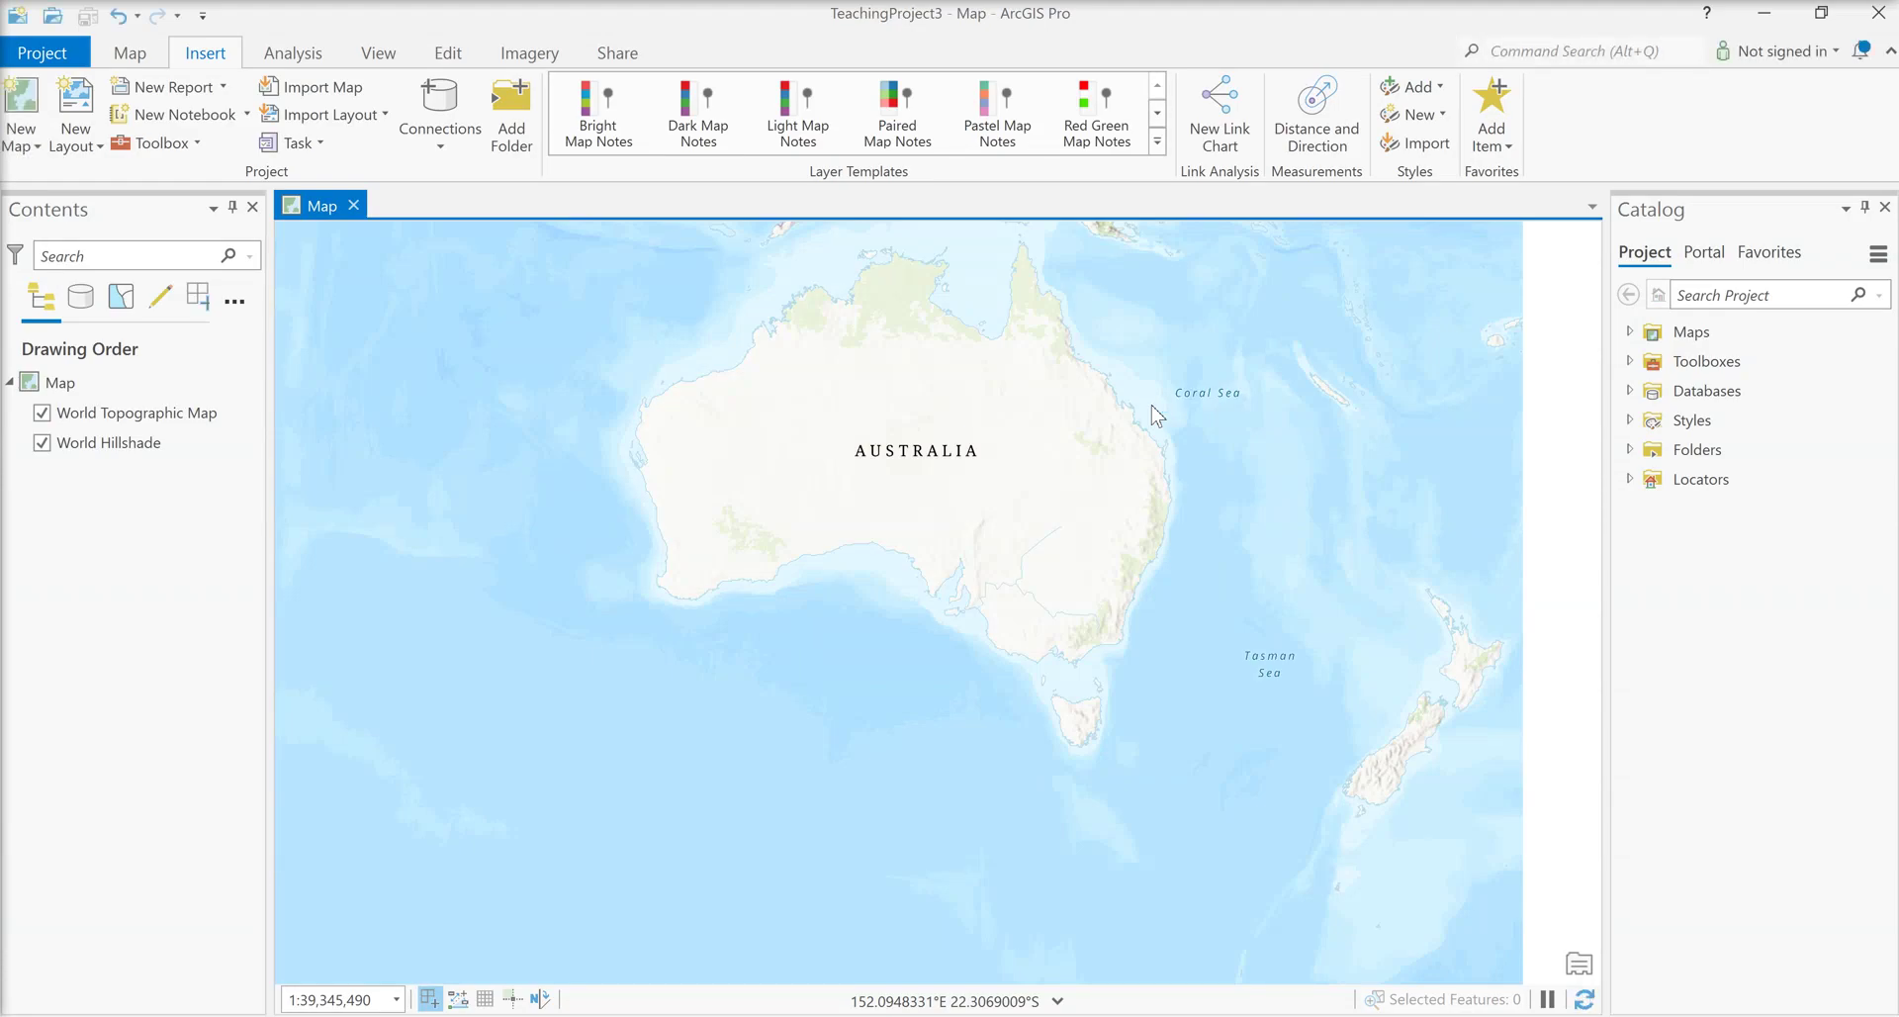
# Examine the map, insert and analysis command groups and the project's About page with the product information.
pyautogui.click(129, 54)
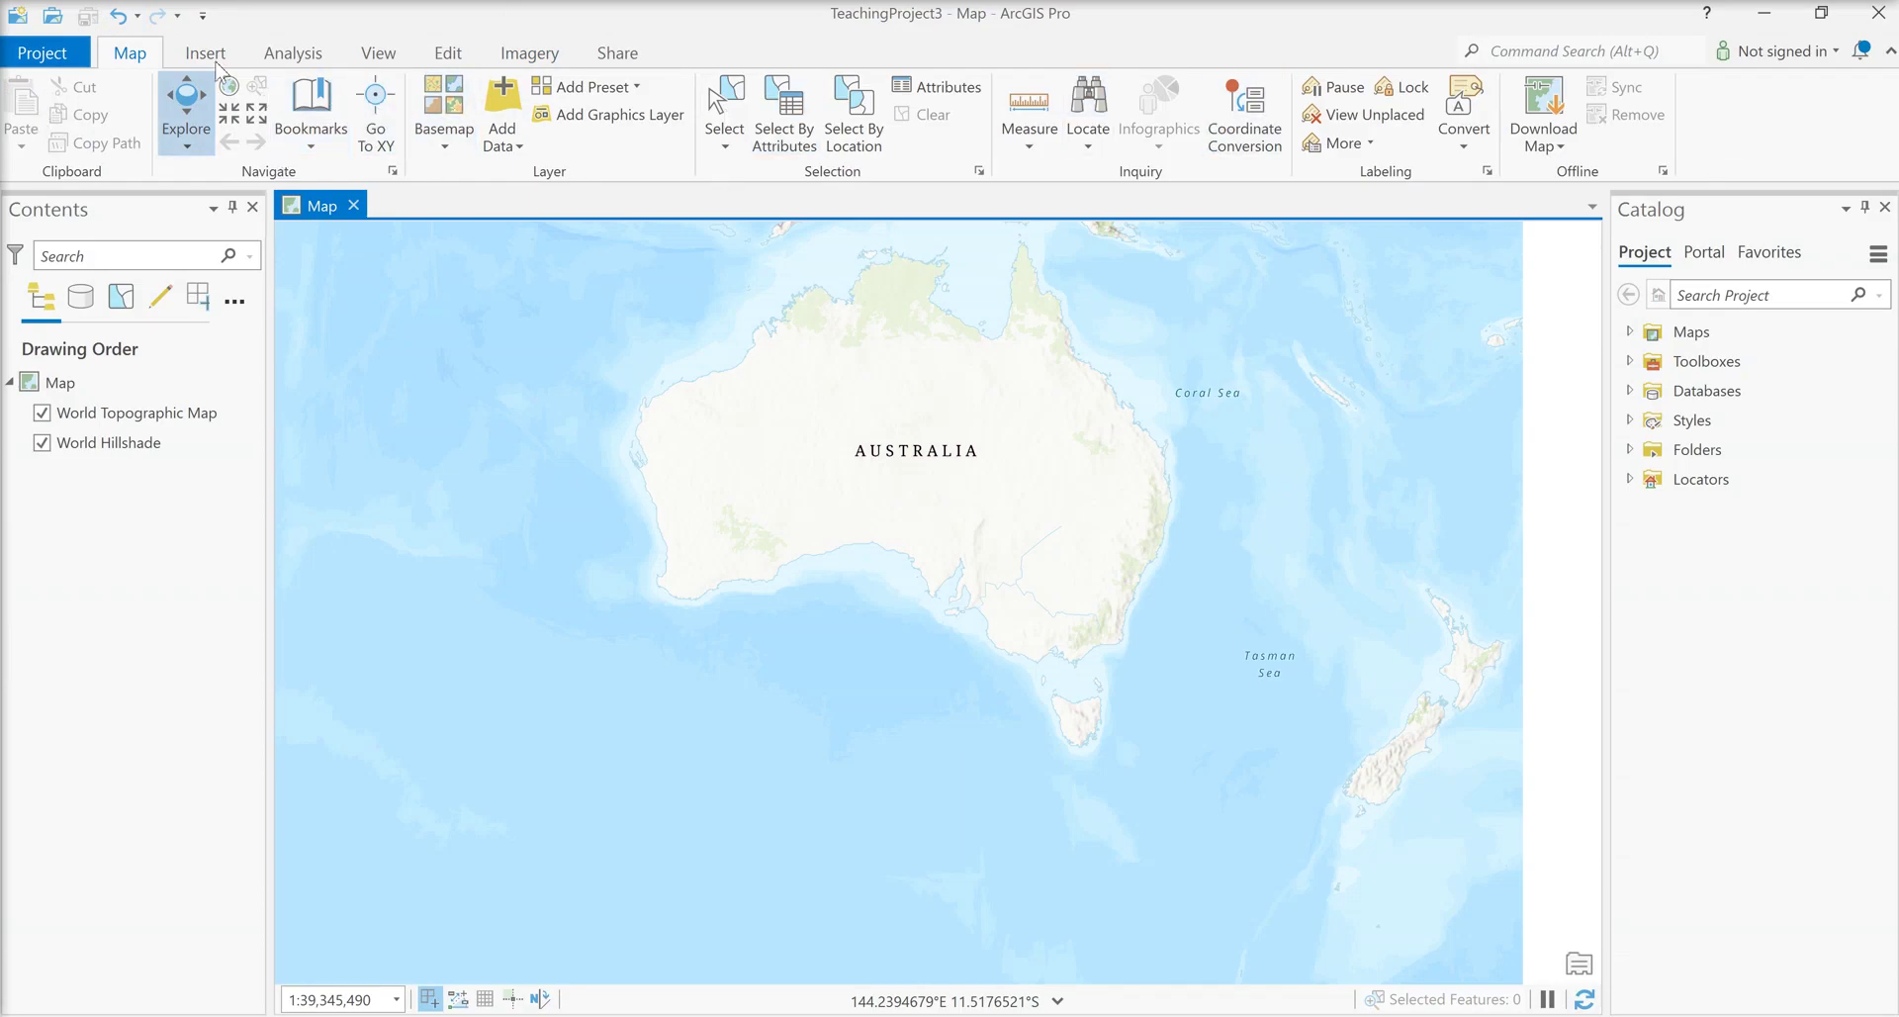
pyautogui.click(67, 56)
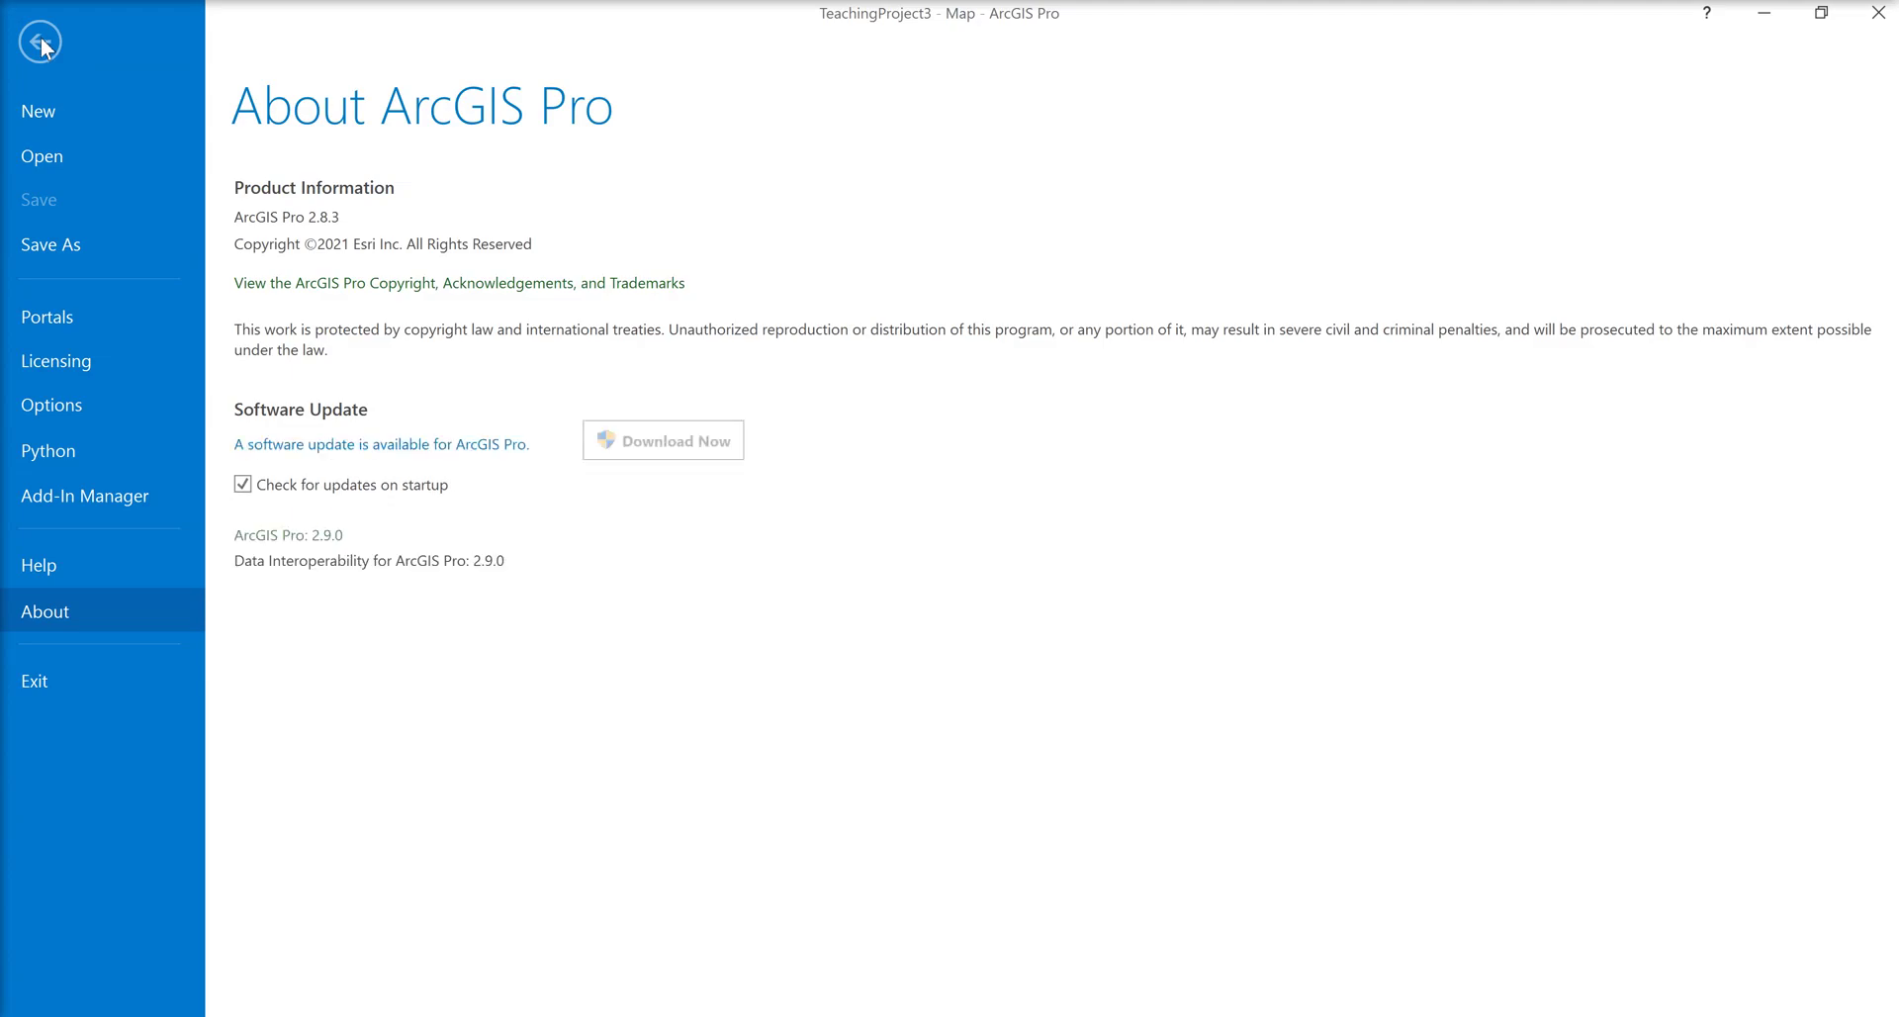
pyautogui.click(41, 42)
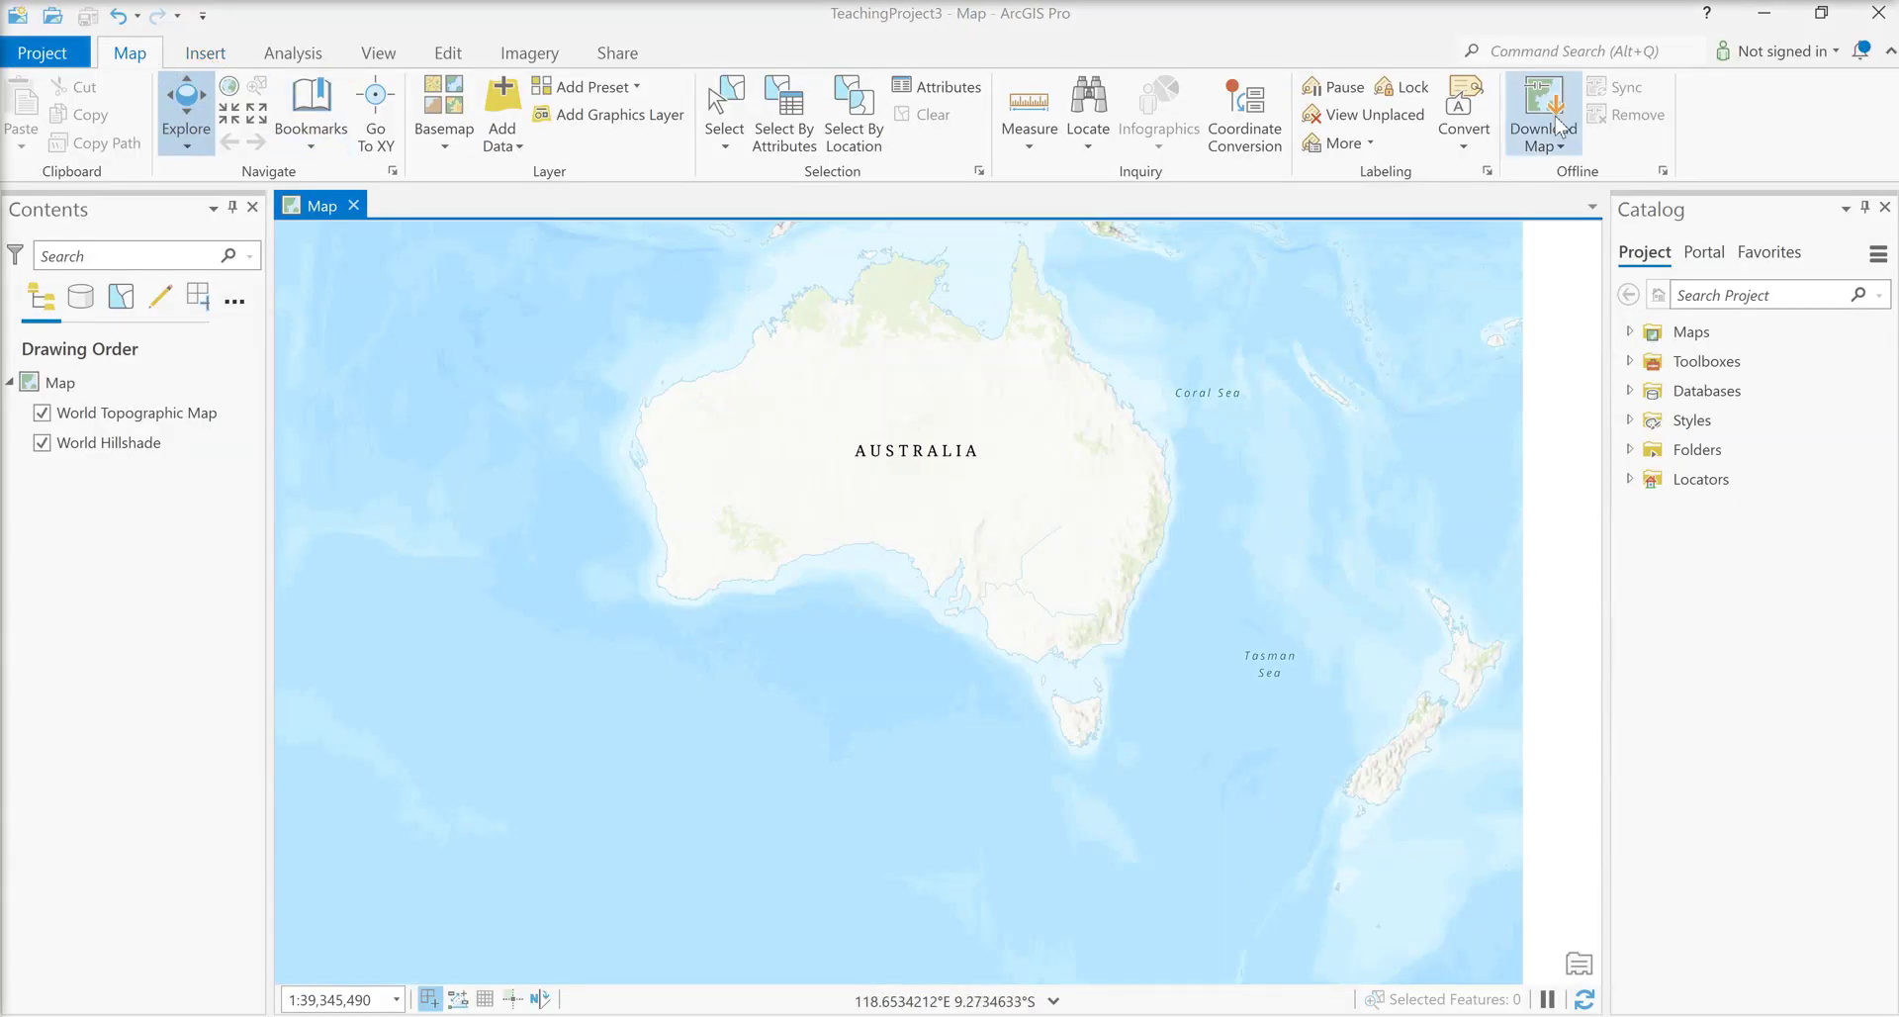
pyautogui.click(202, 56)
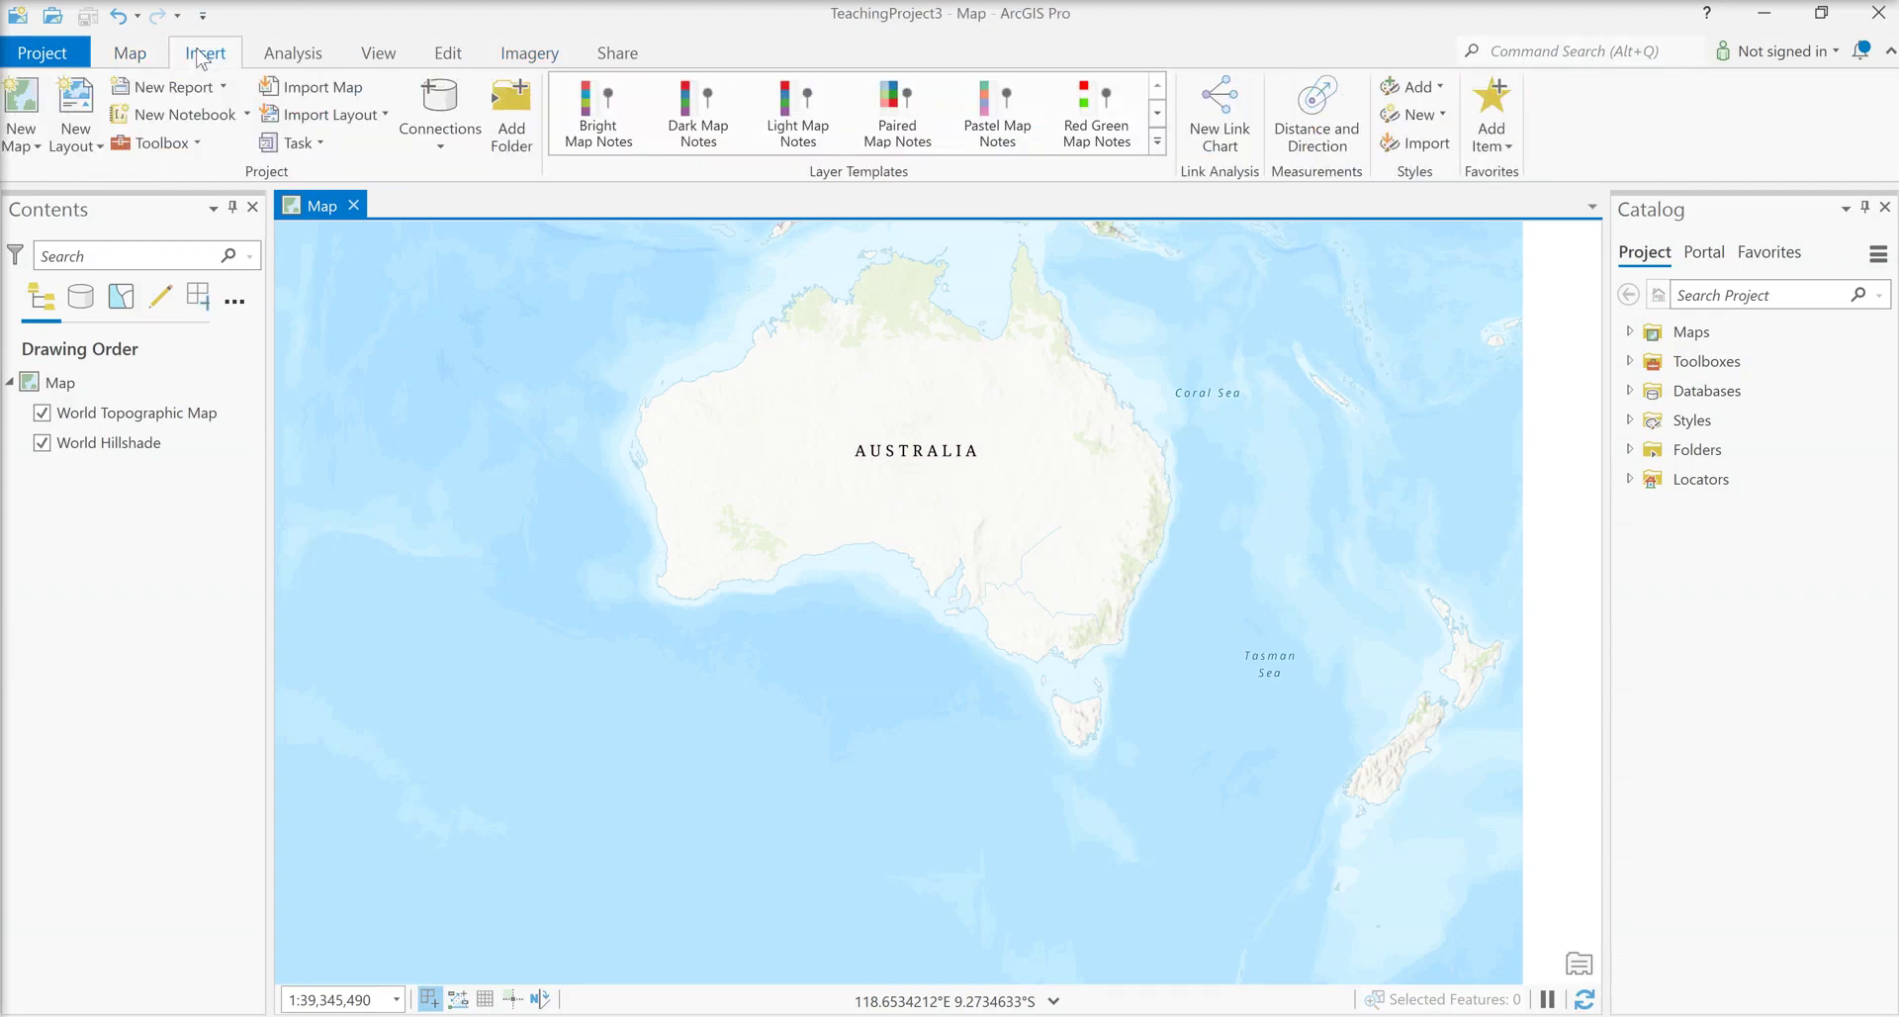
pyautogui.click(288, 55)
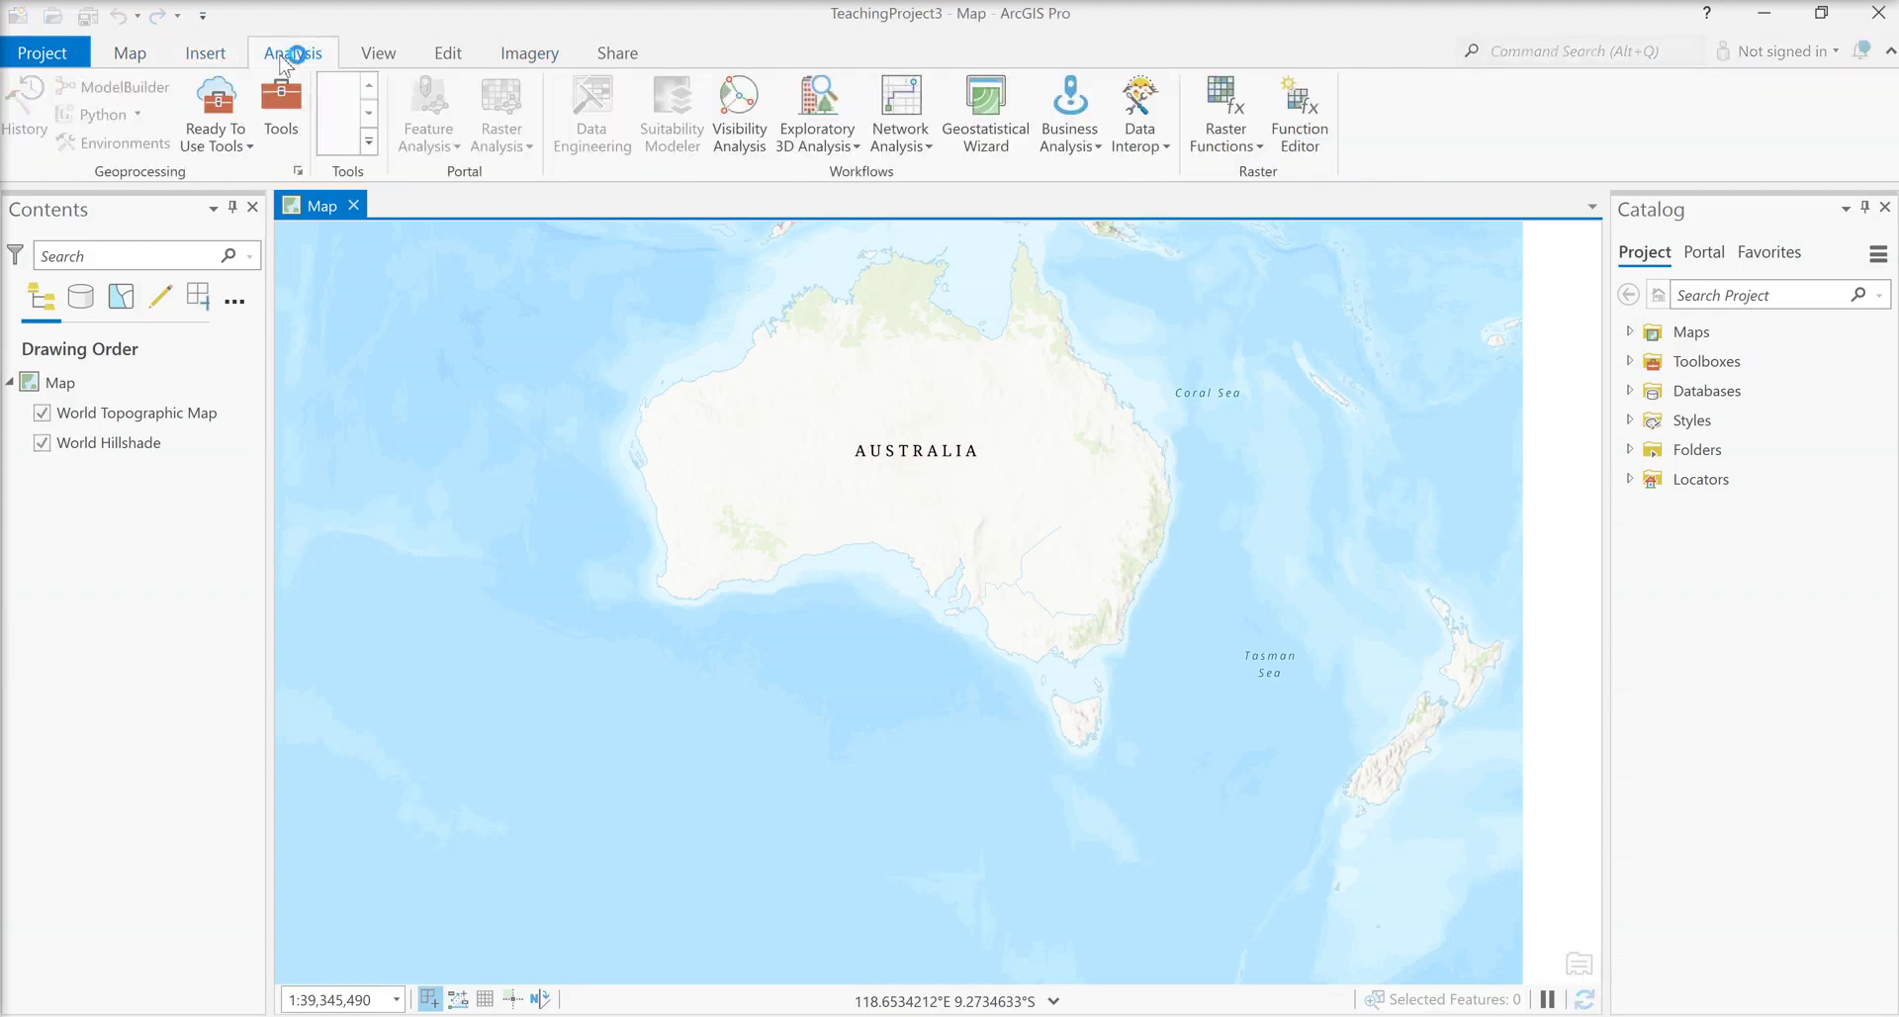
# Reset the panes to the default mapping layout.
pyautogui.click(391, 60)
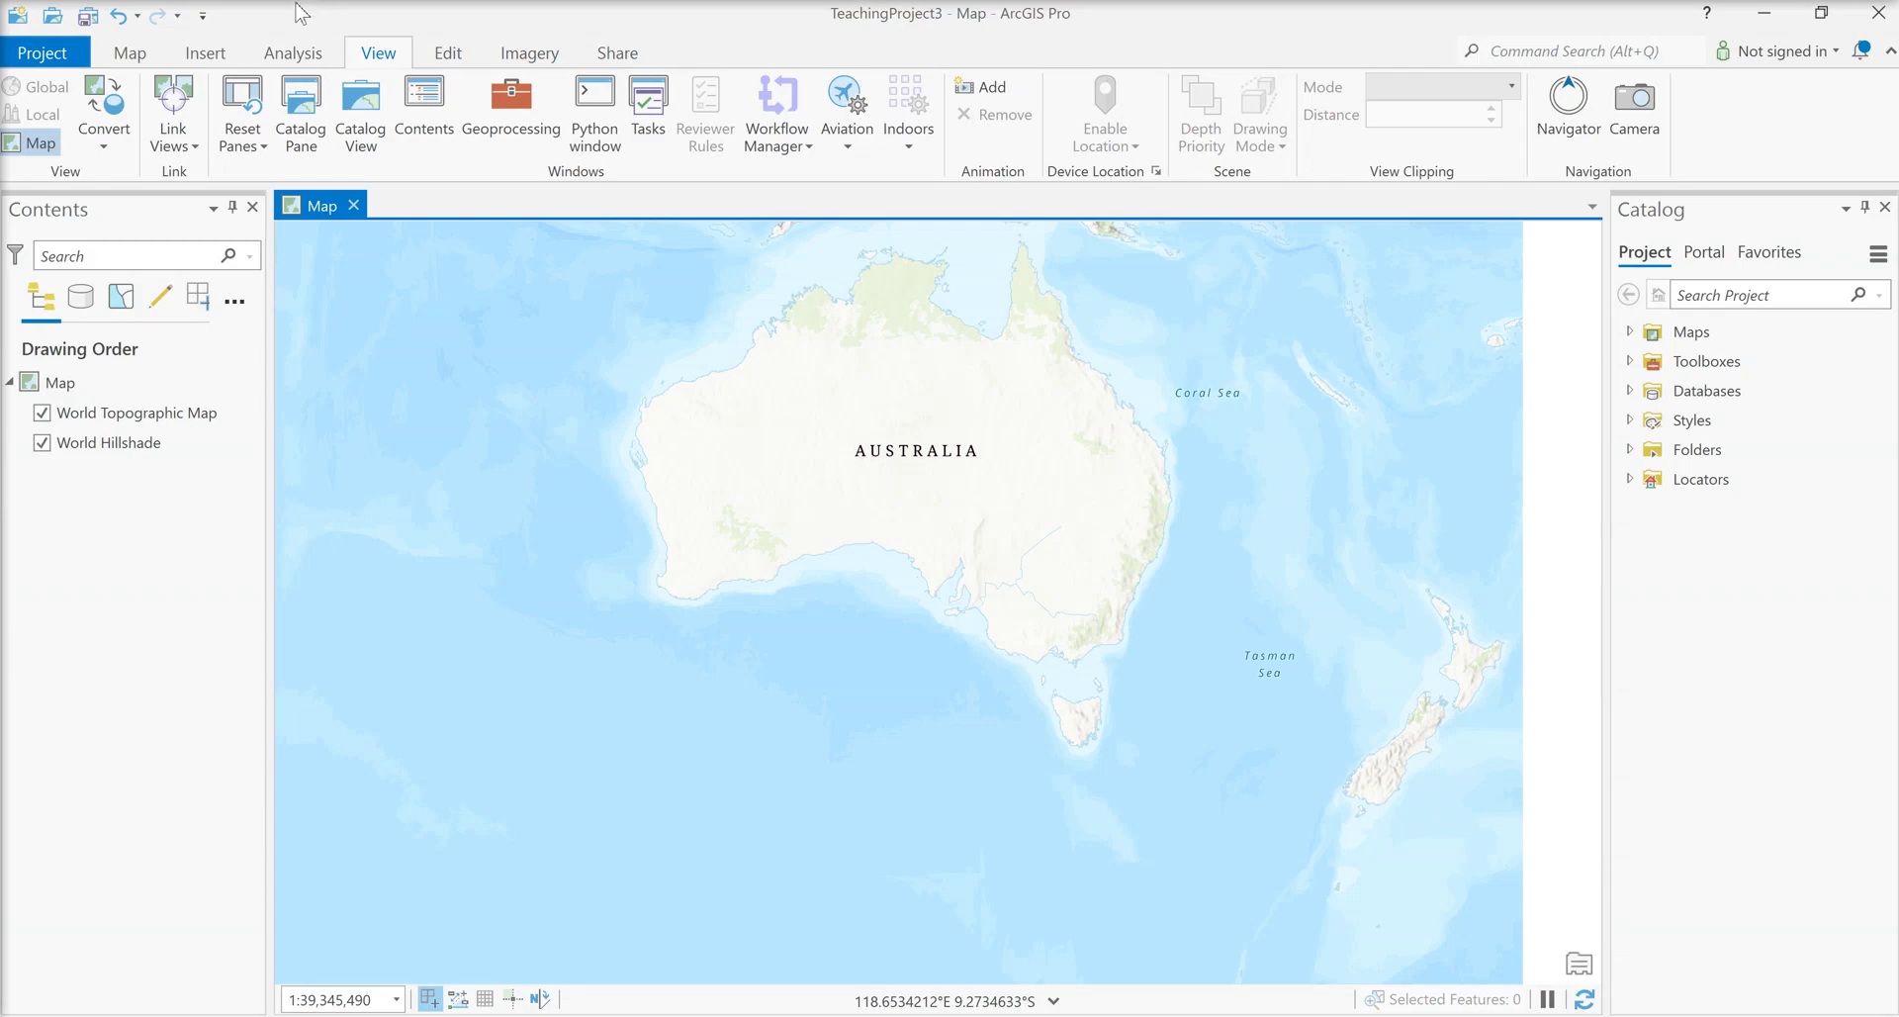
pyautogui.click(247, 148)
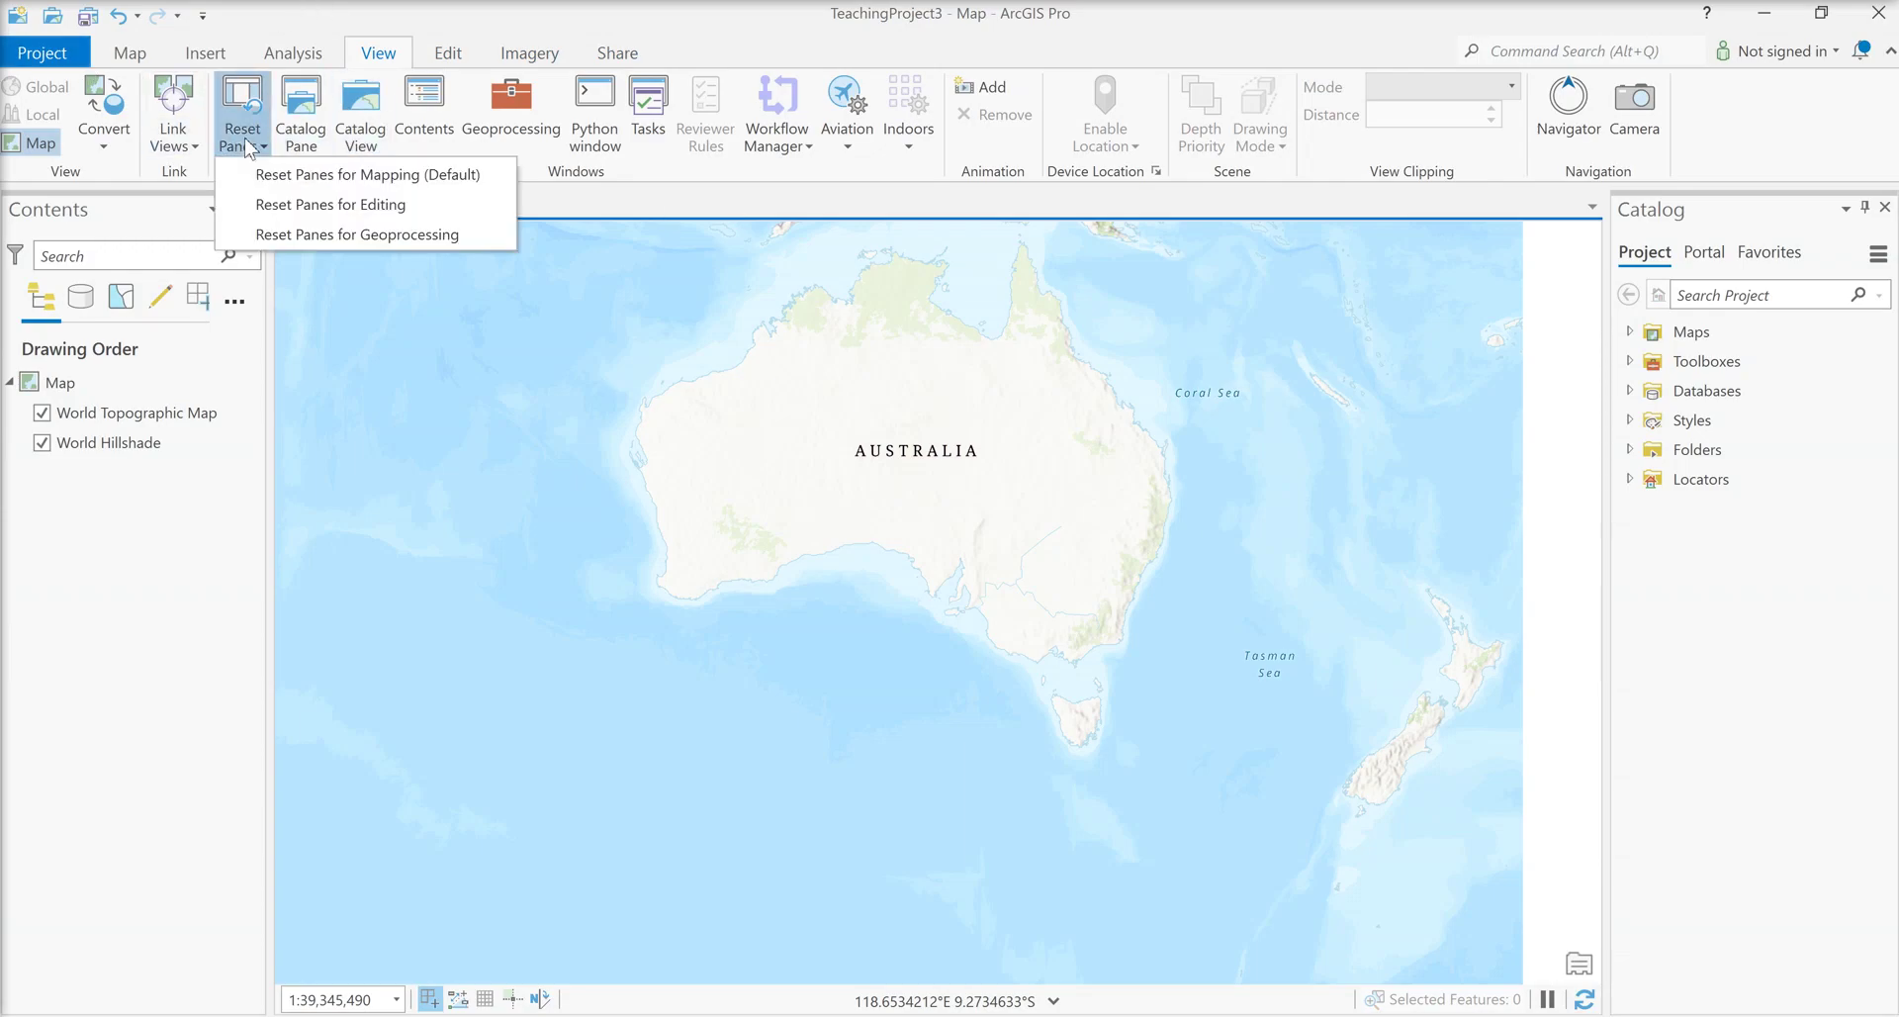
pyautogui.click(279, 170)
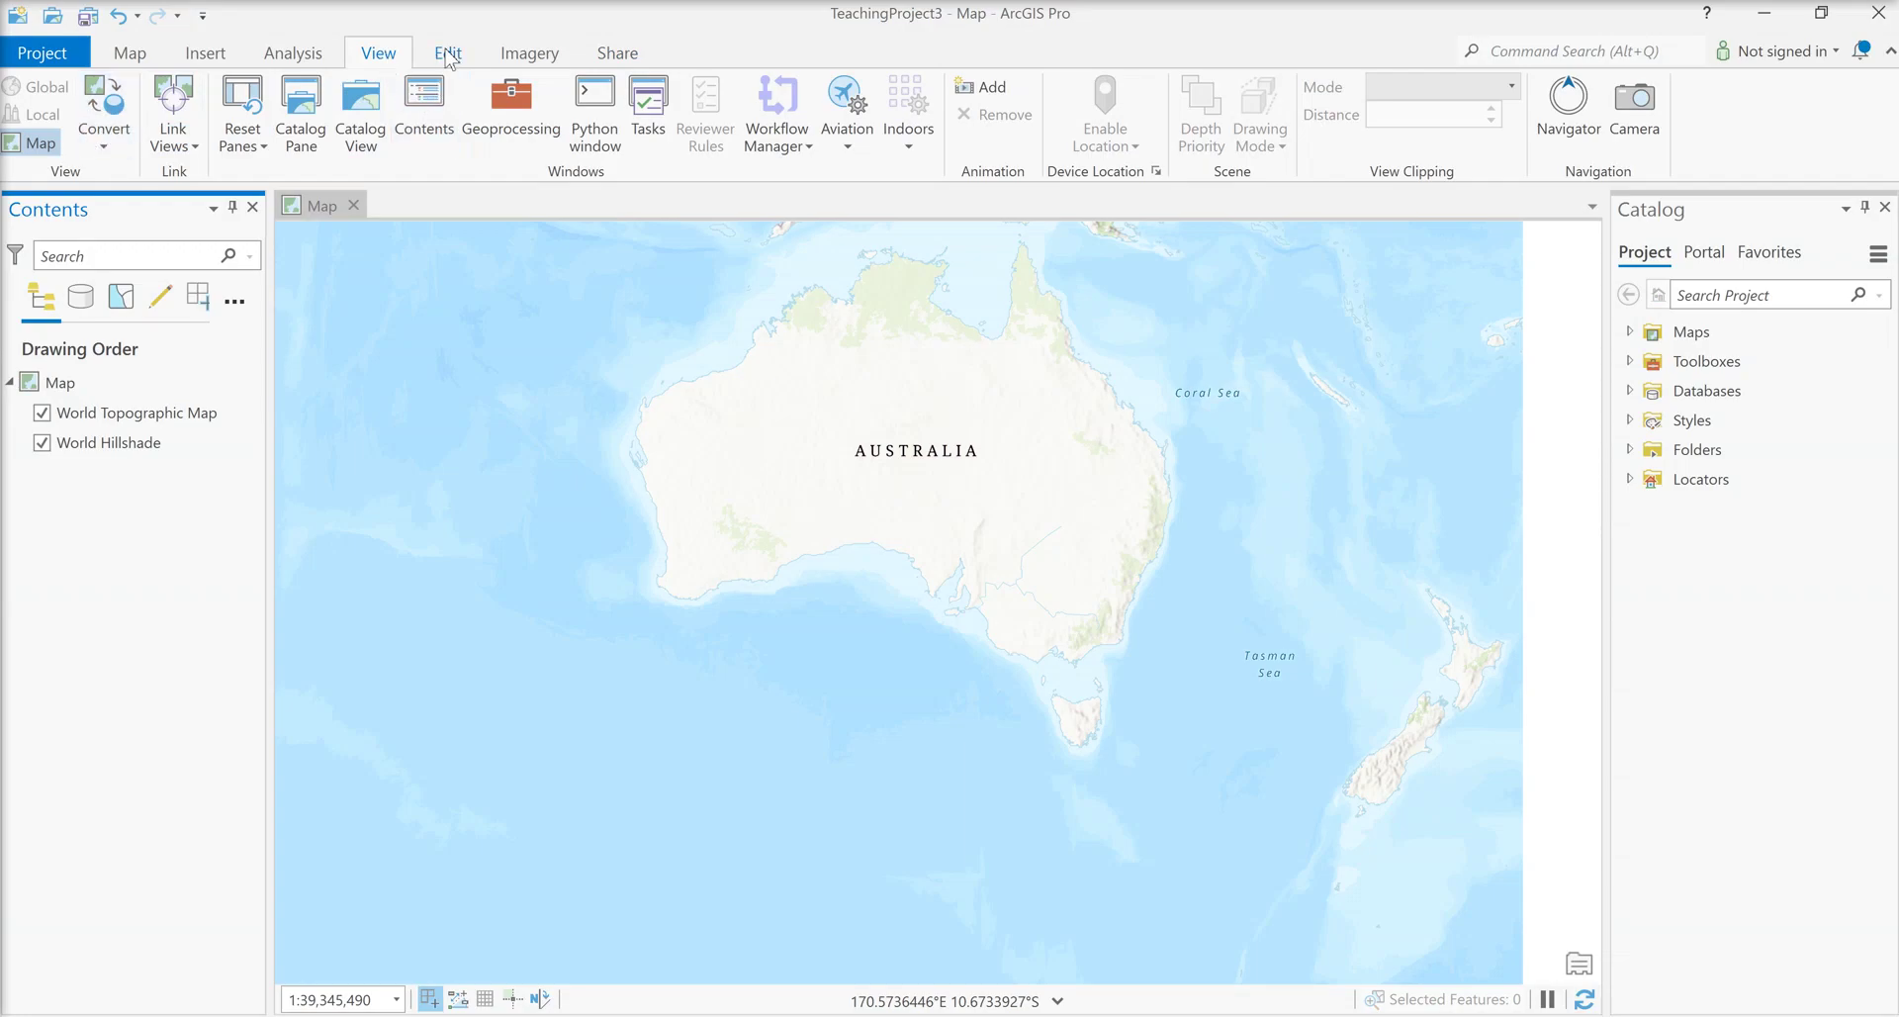
# Review the available editing, imagery, sharing, mapping and insert commands.
pyautogui.click(448, 54)
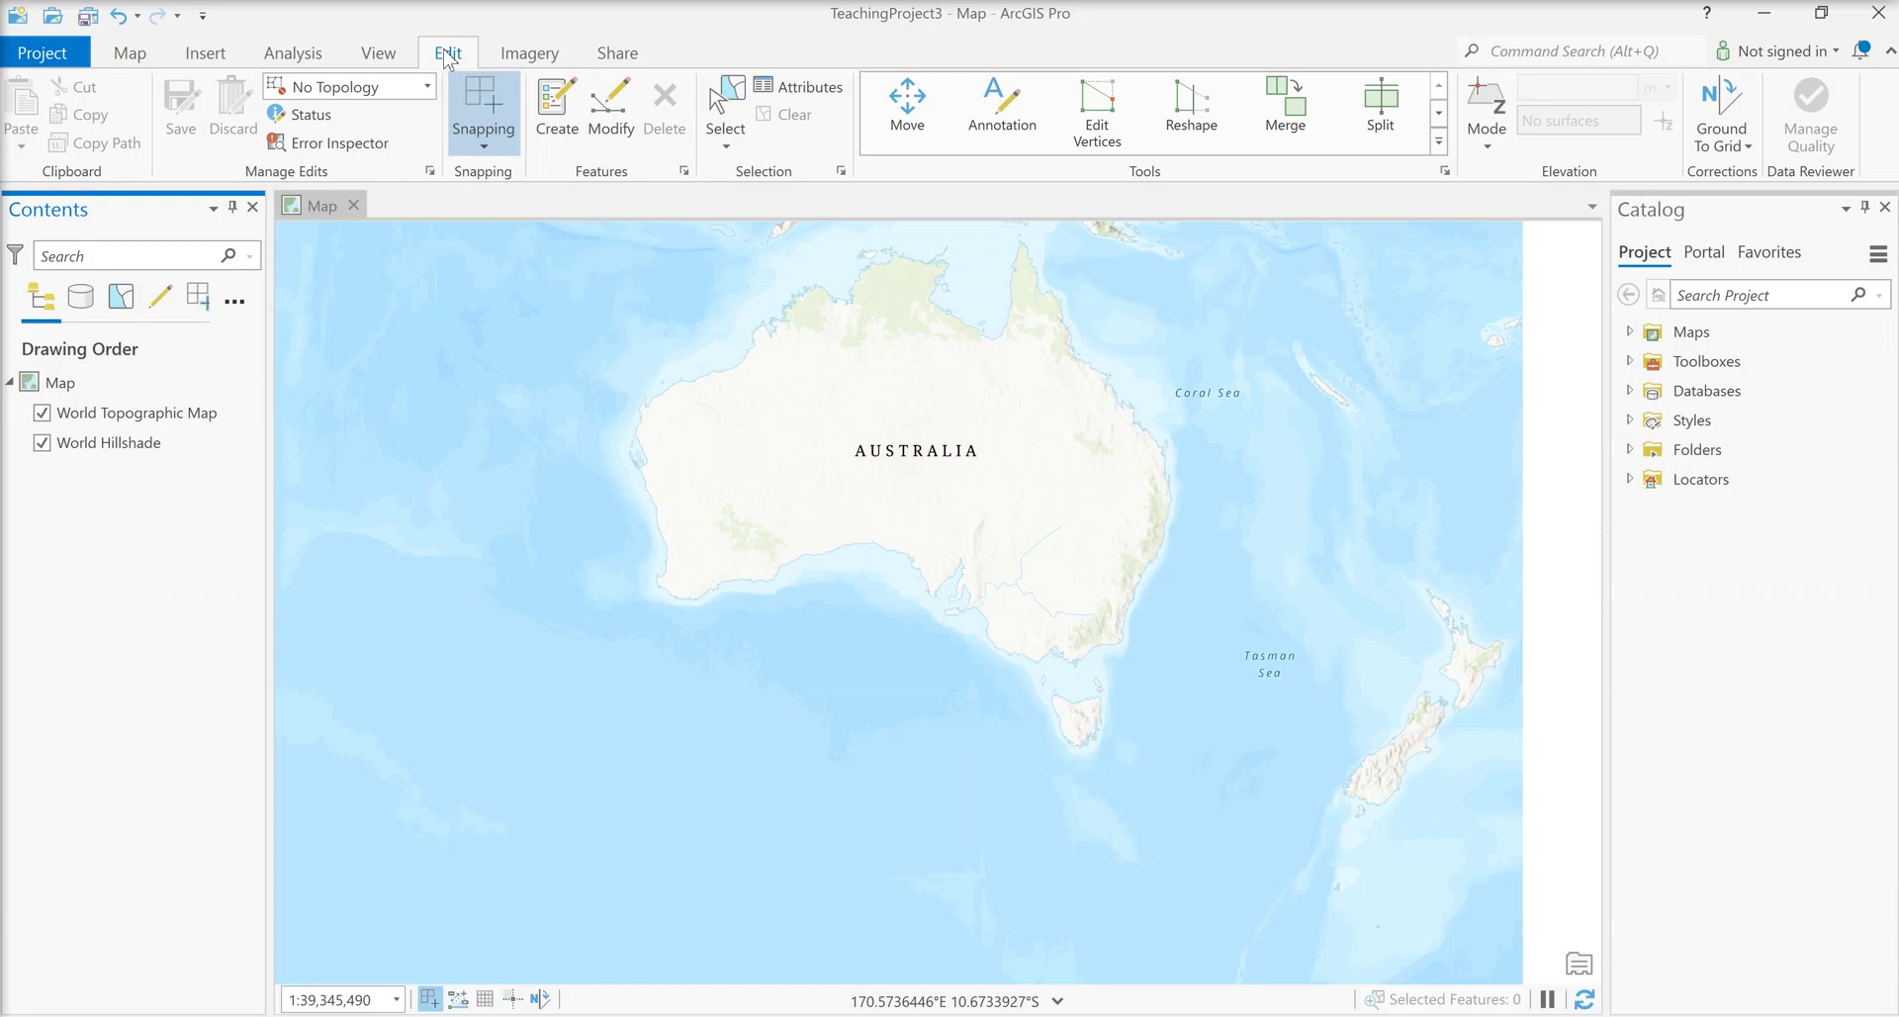
pyautogui.click(534, 57)
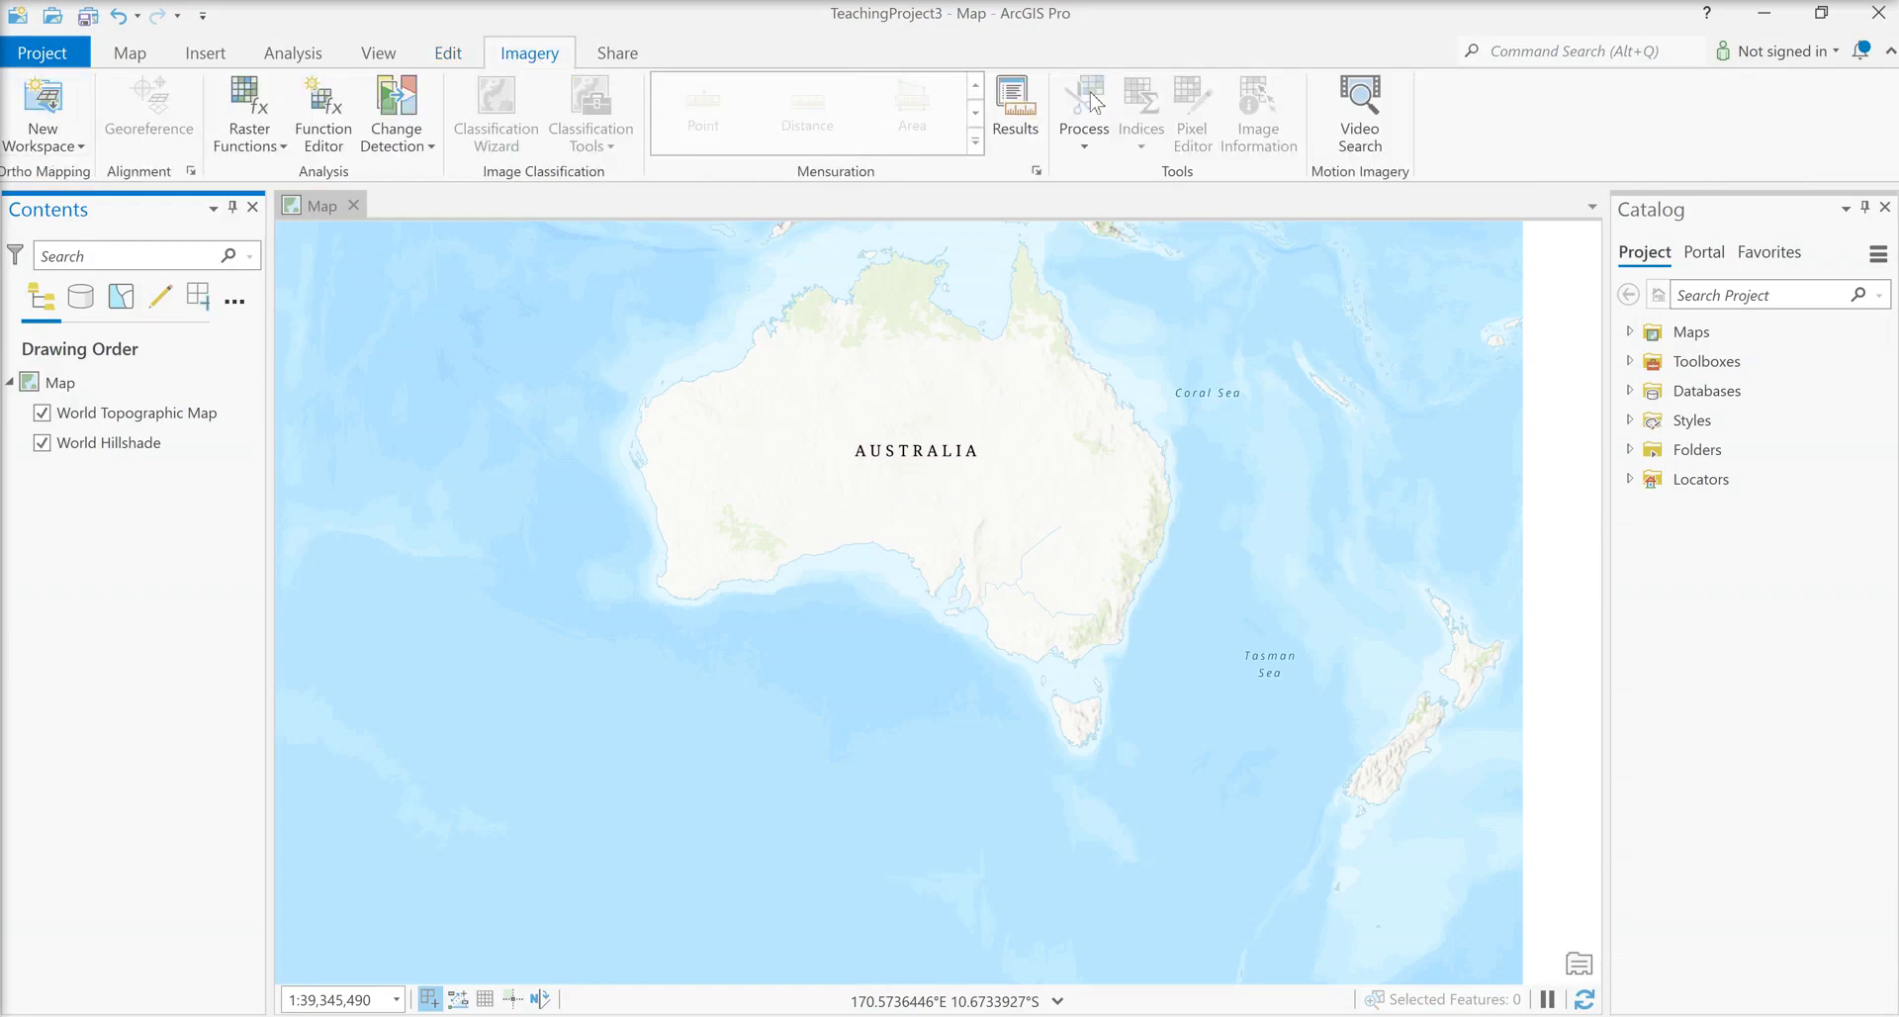
pyautogui.click(614, 58)
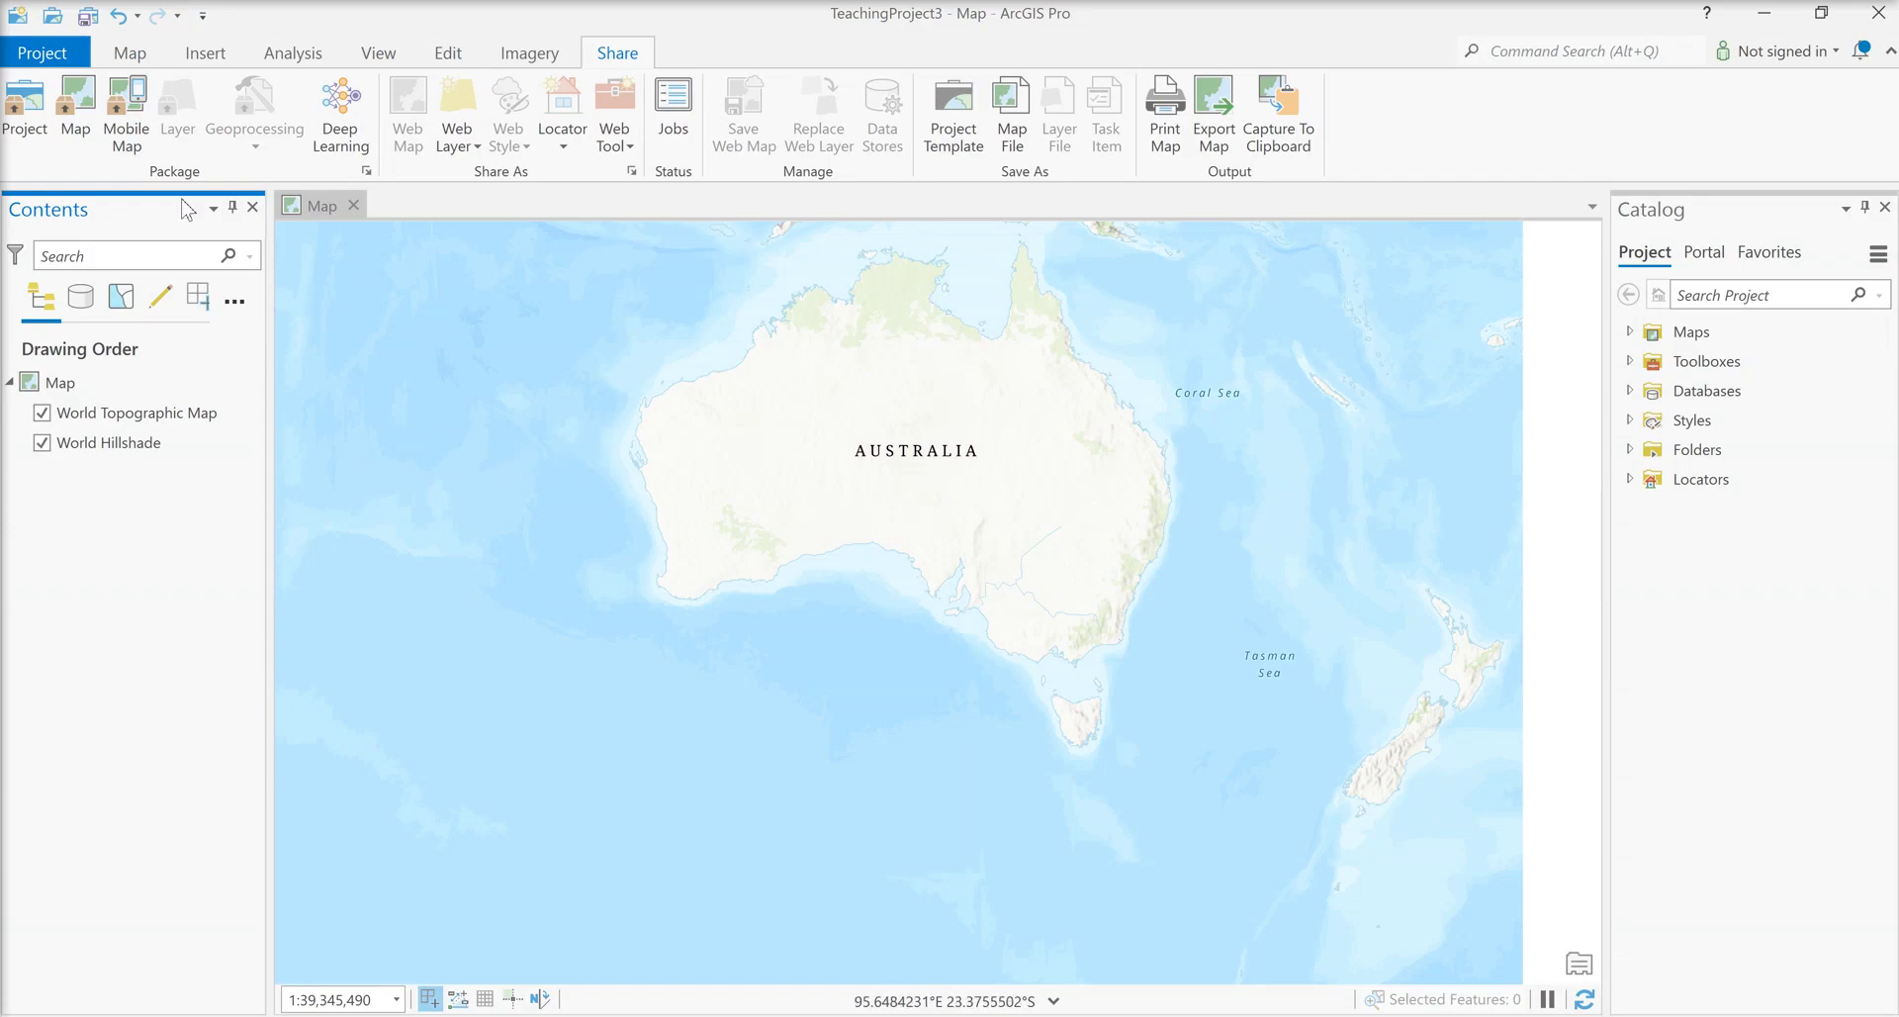
pyautogui.click(137, 57)
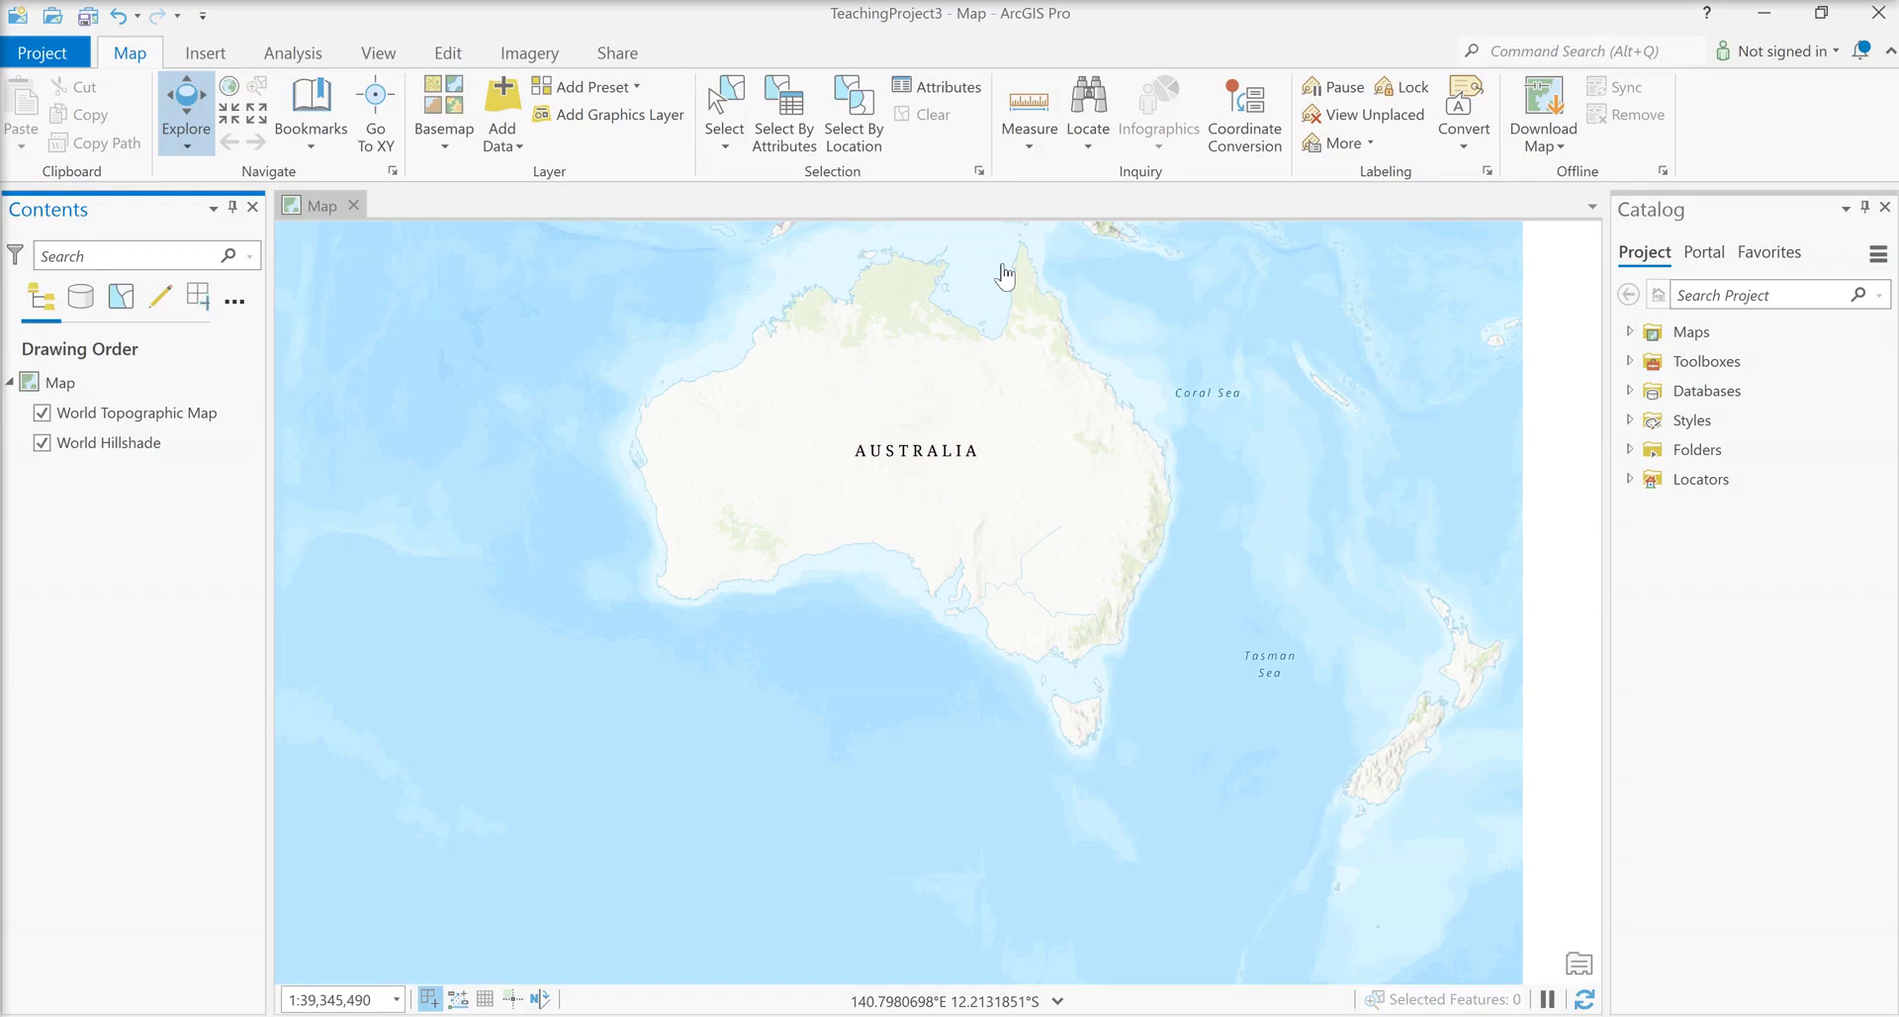
pyautogui.click(187, 58)
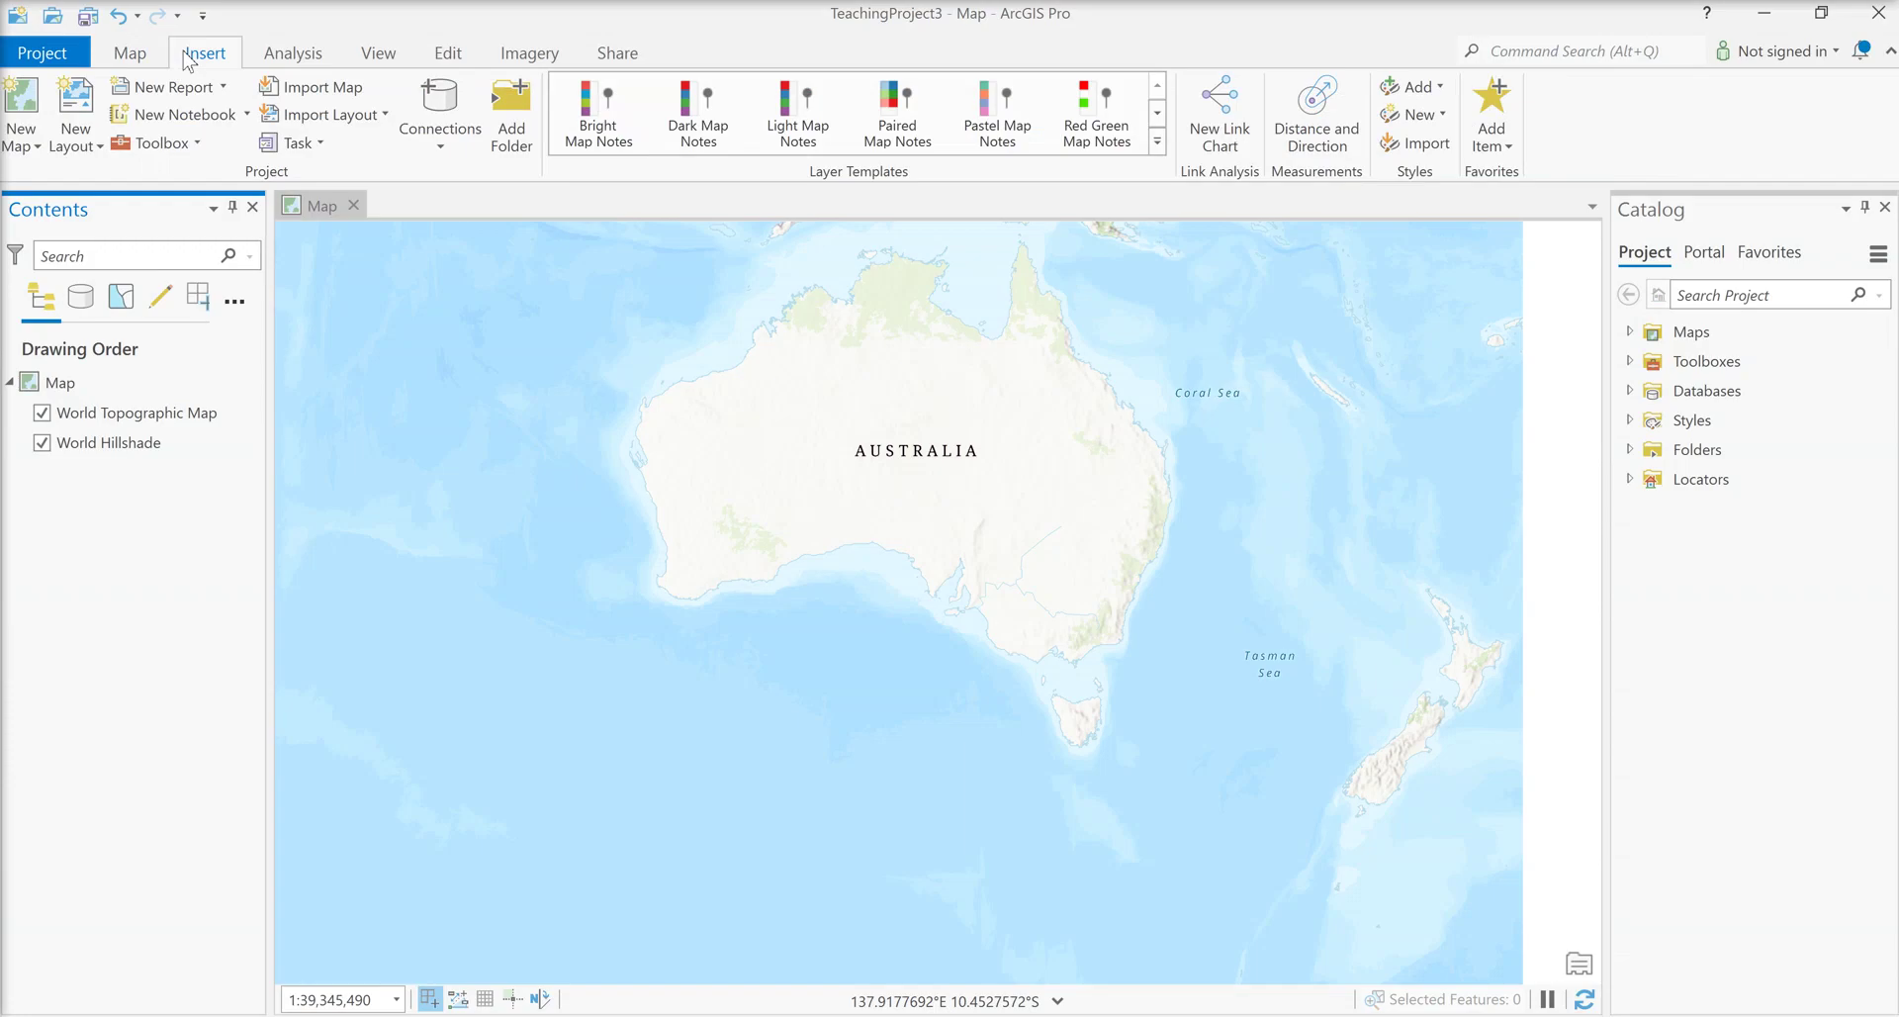
pyautogui.click(128, 54)
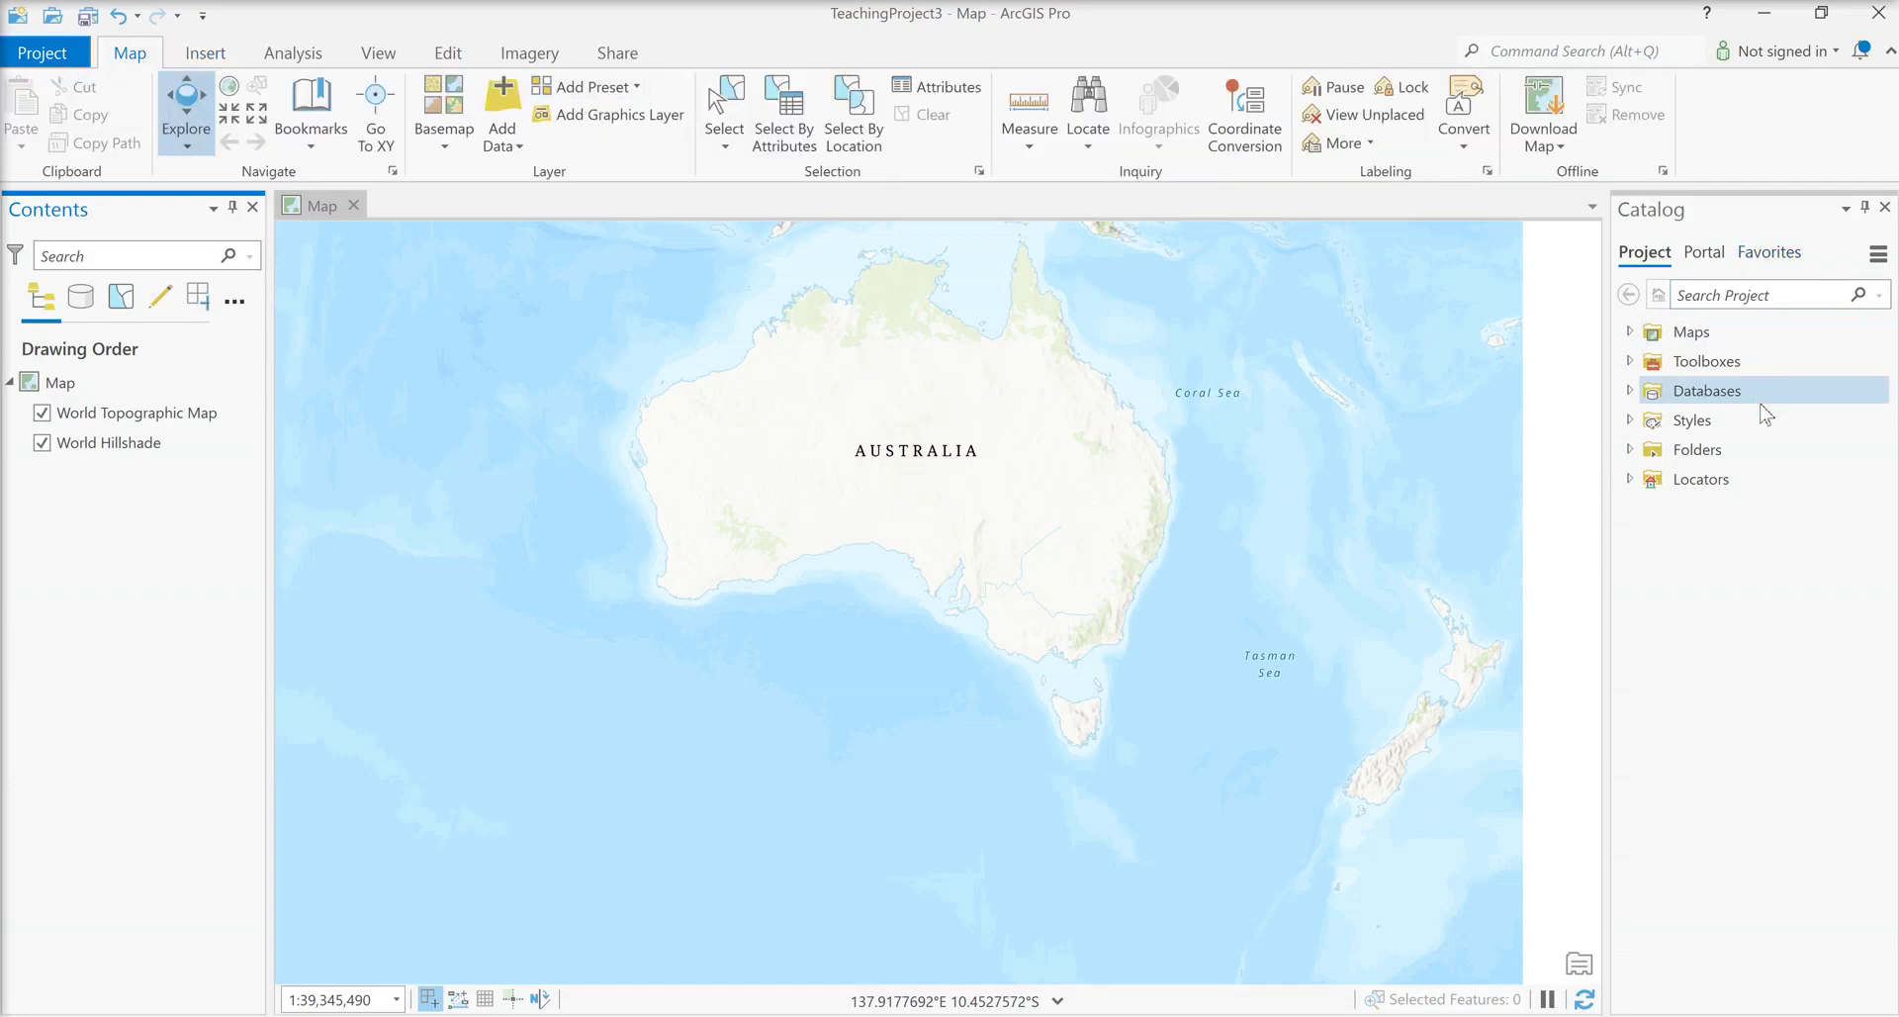
# Widen the Catalog pane and expand Maps, Databases and Folders down to the contents of the Miscellaneous Projects folder.
pyautogui.moveTo(1606, 501); pyautogui.dragTo(1527, 505)
pyautogui.click(1552, 334)
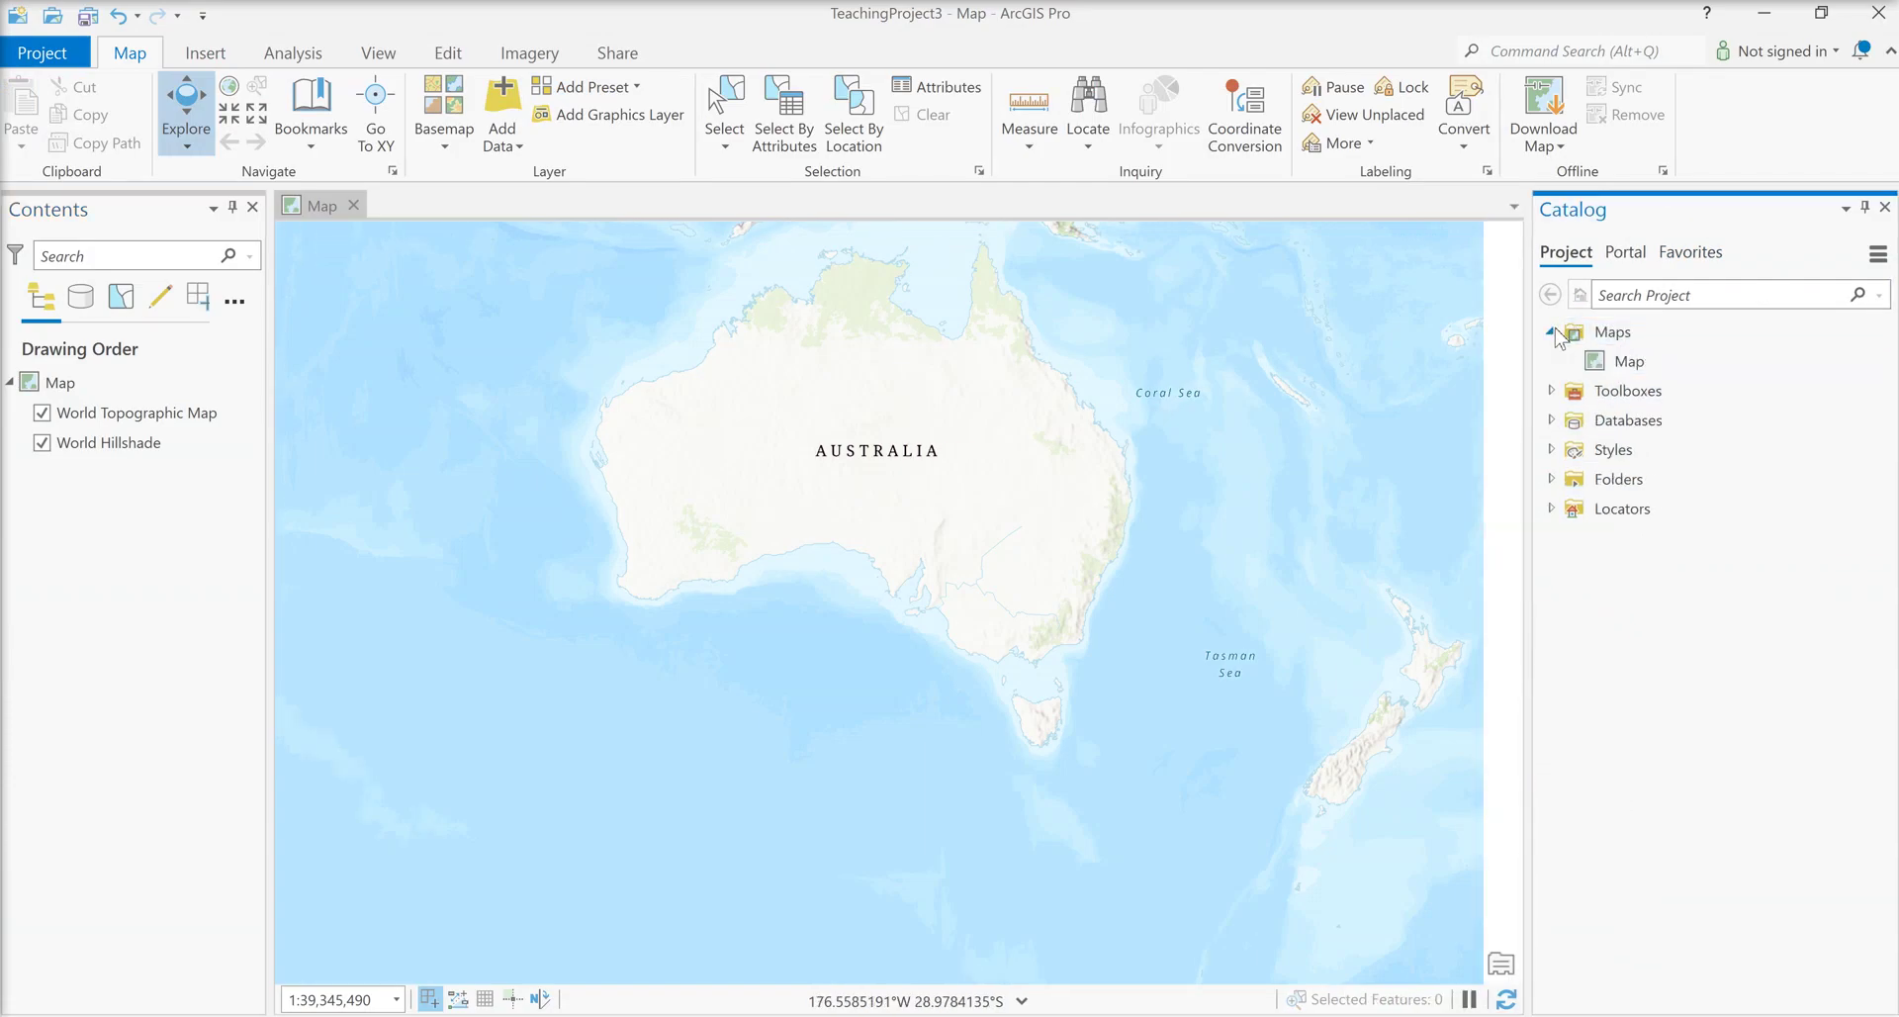
pyautogui.click(1624, 363)
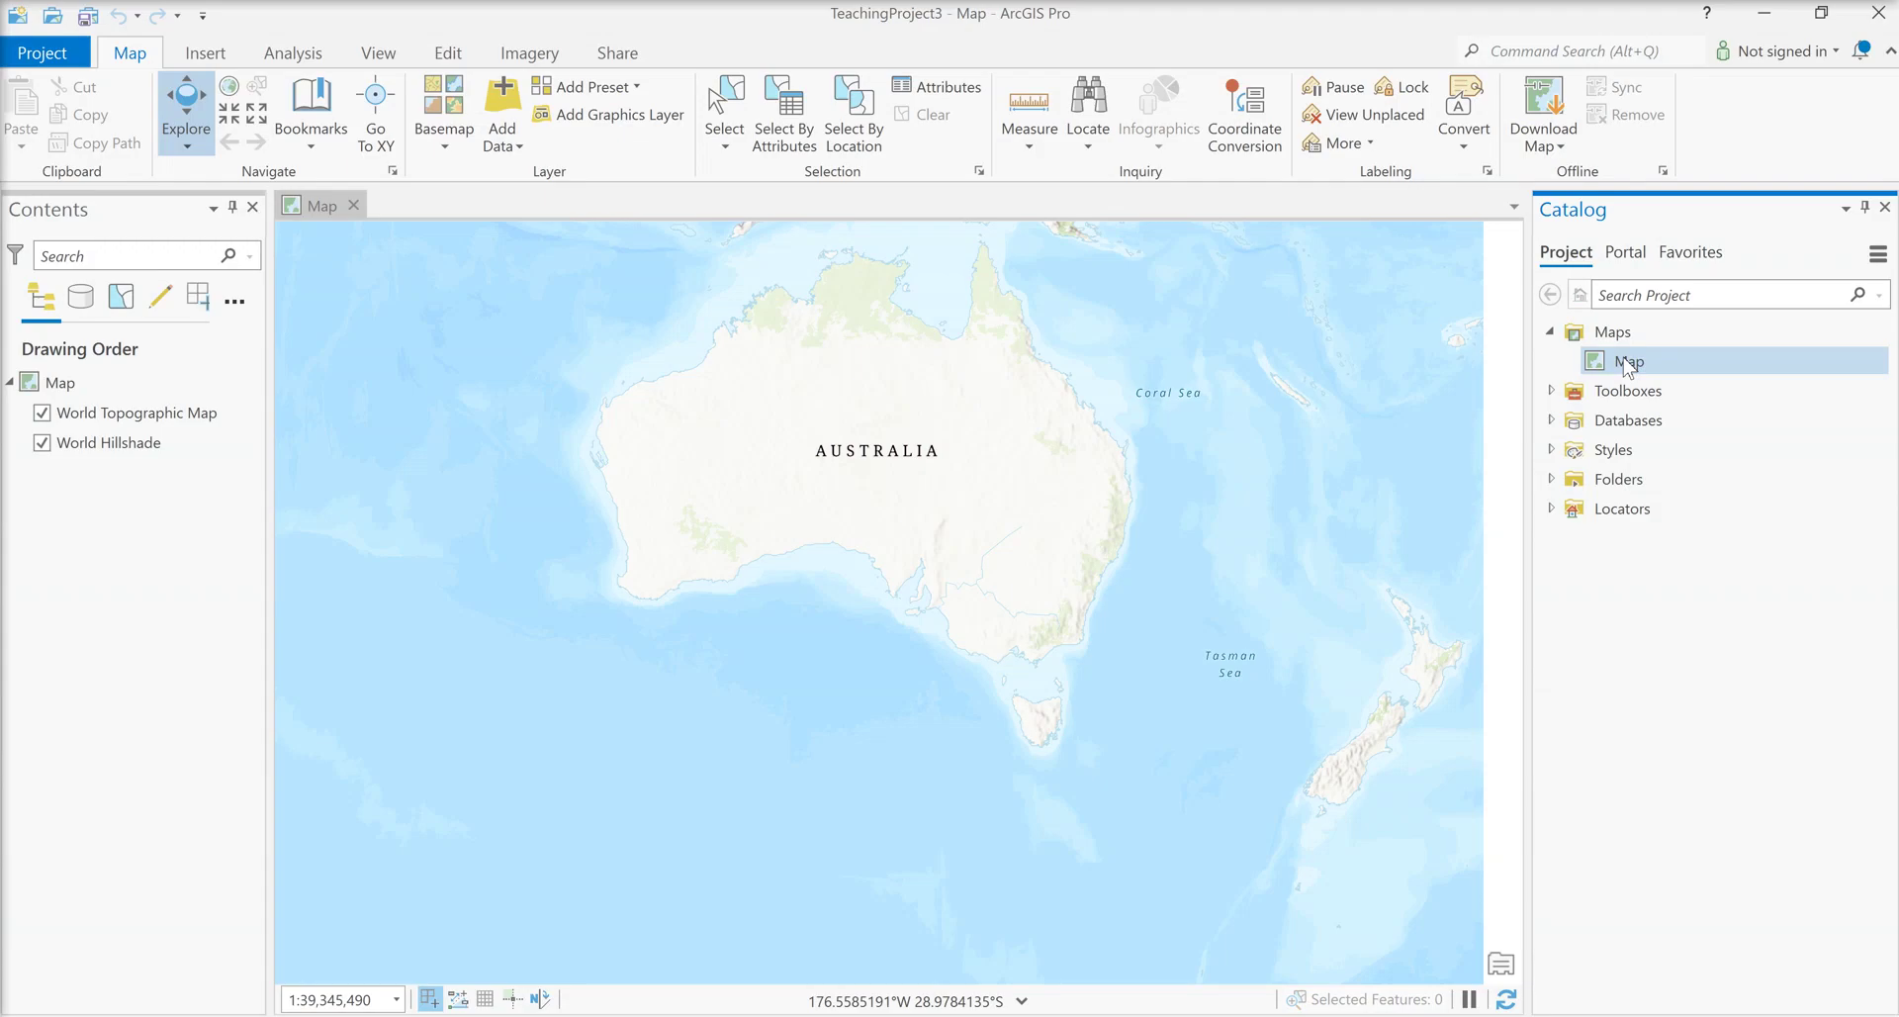
pyautogui.click(1551, 420)
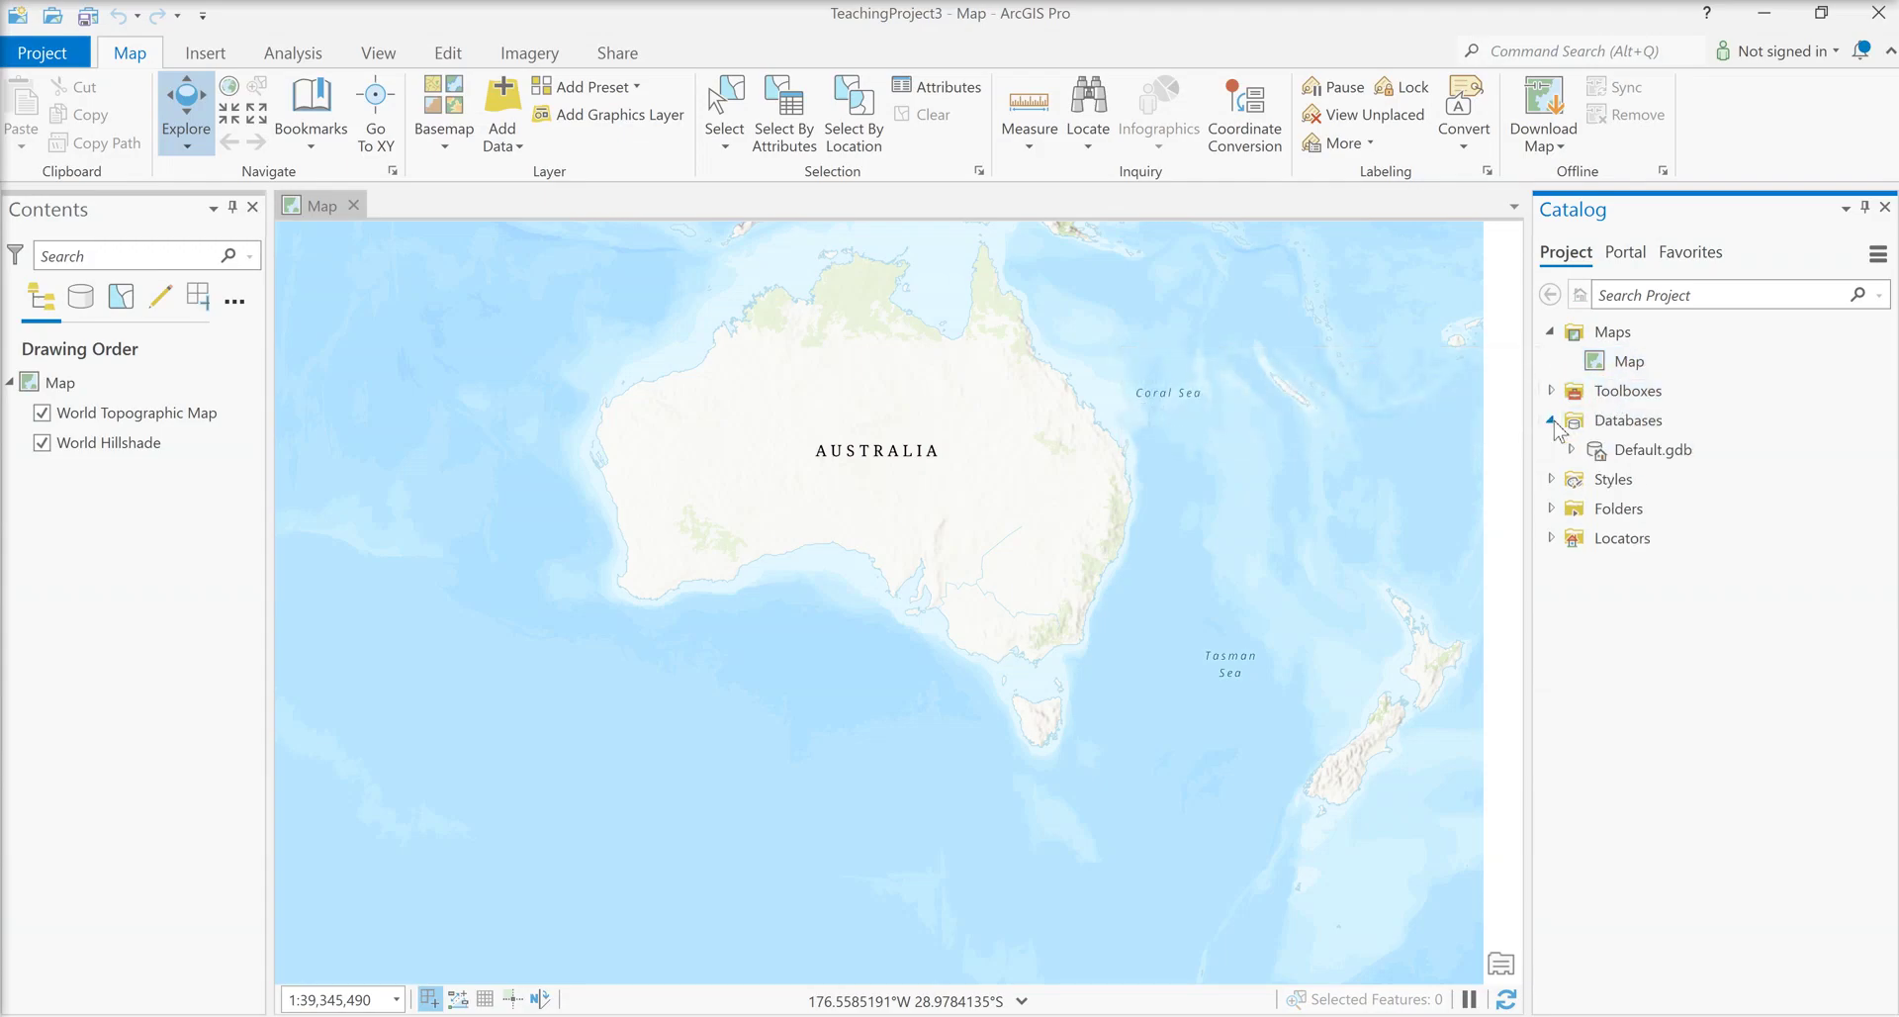
pyautogui.click(1551, 508)
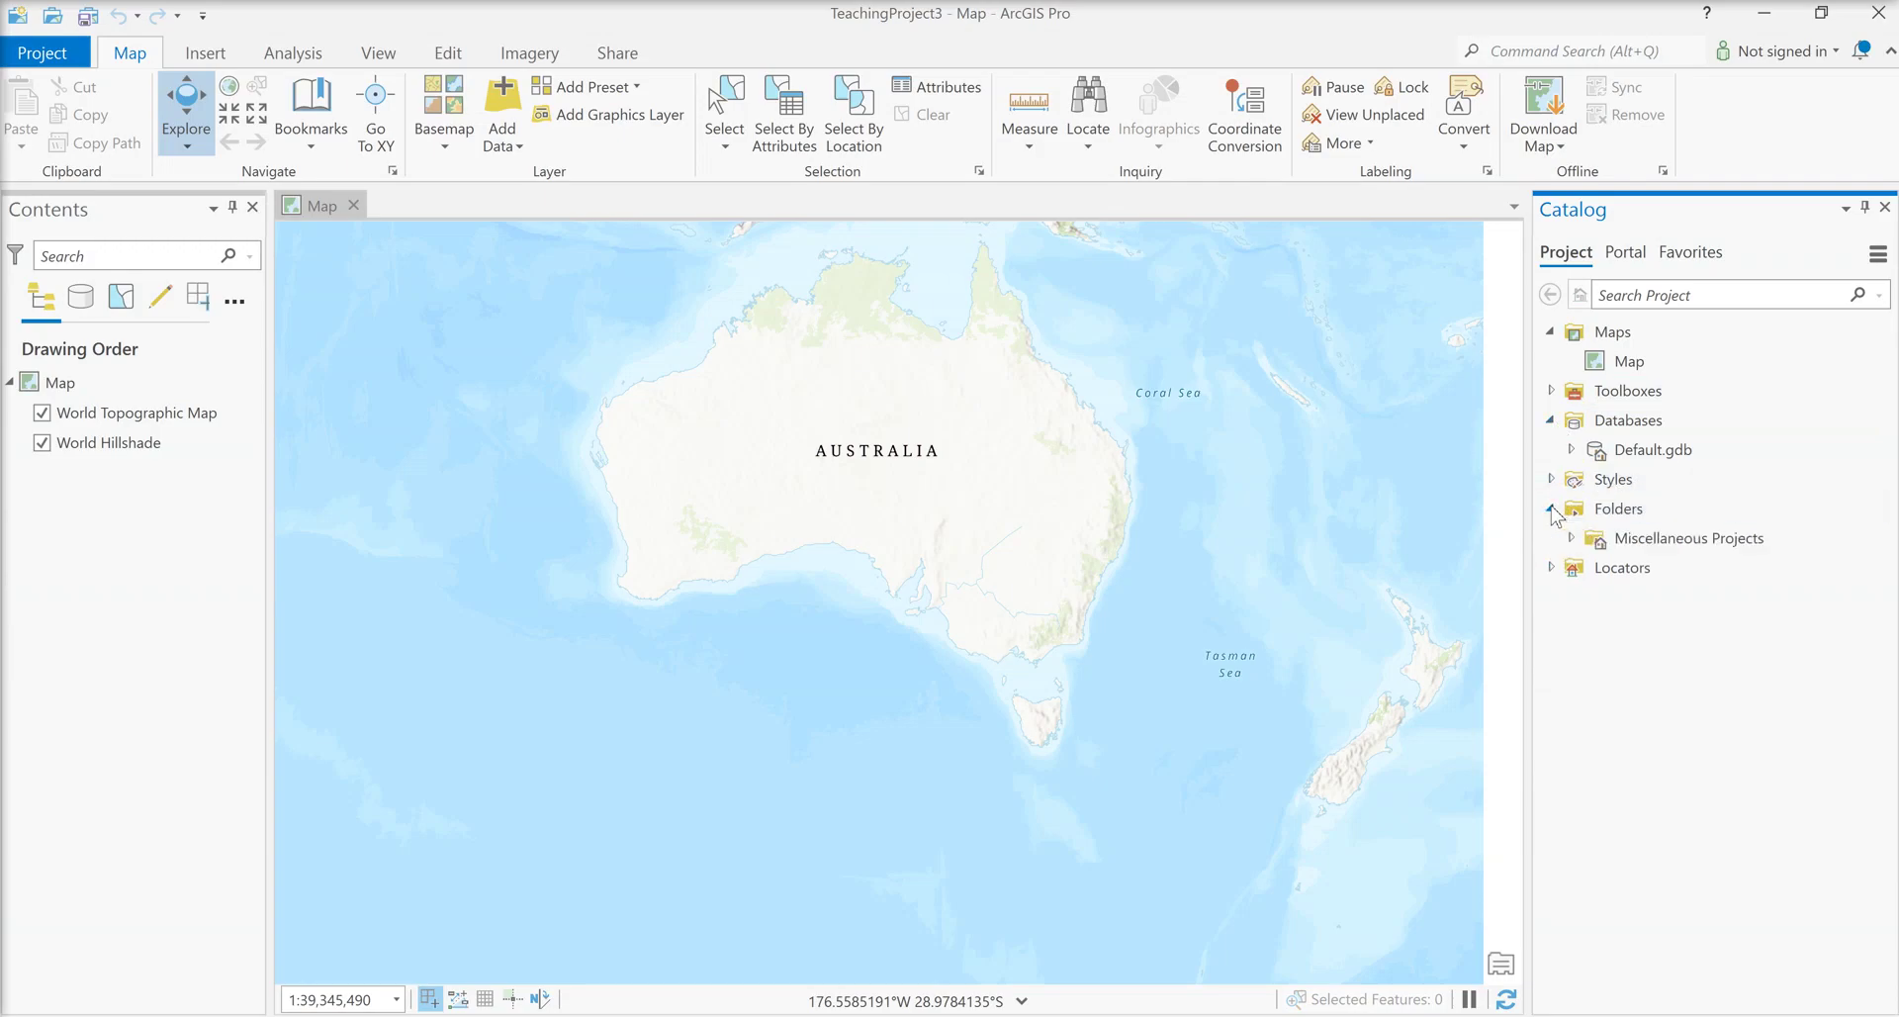
pyautogui.moveTo(1848, 447)
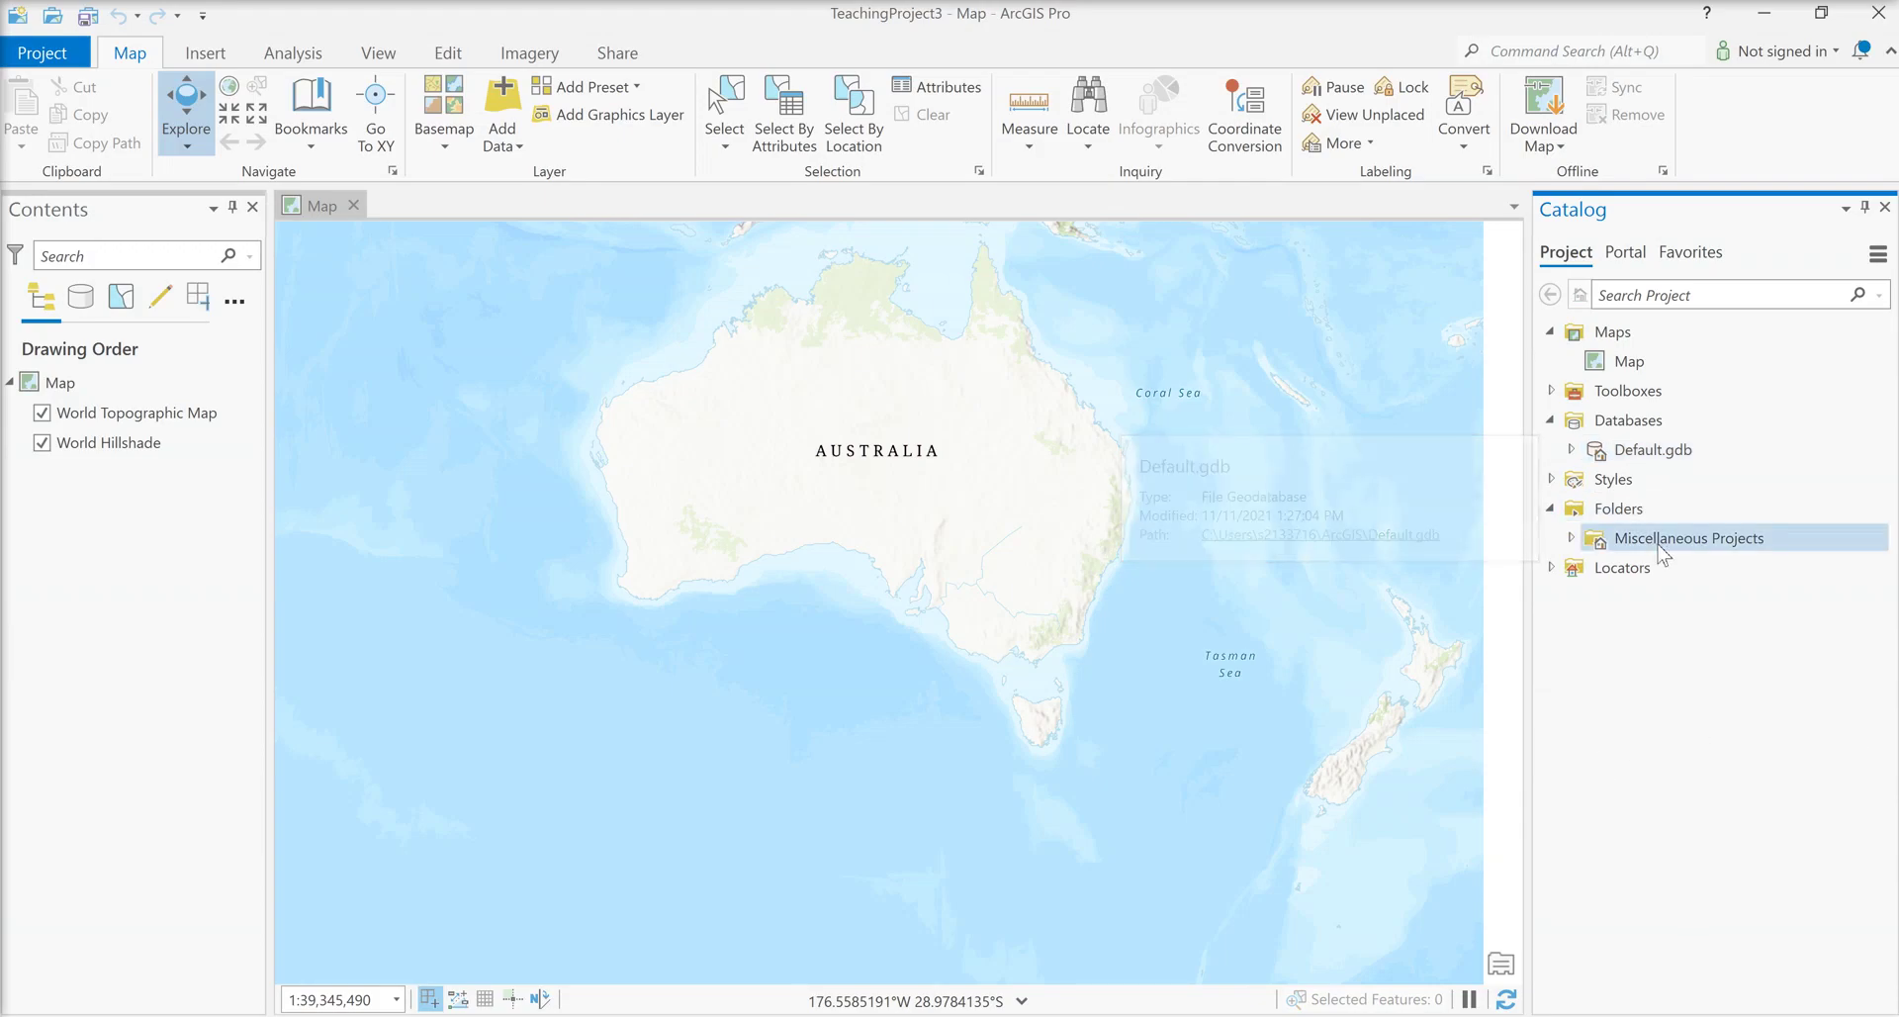
pyautogui.click(1571, 539)
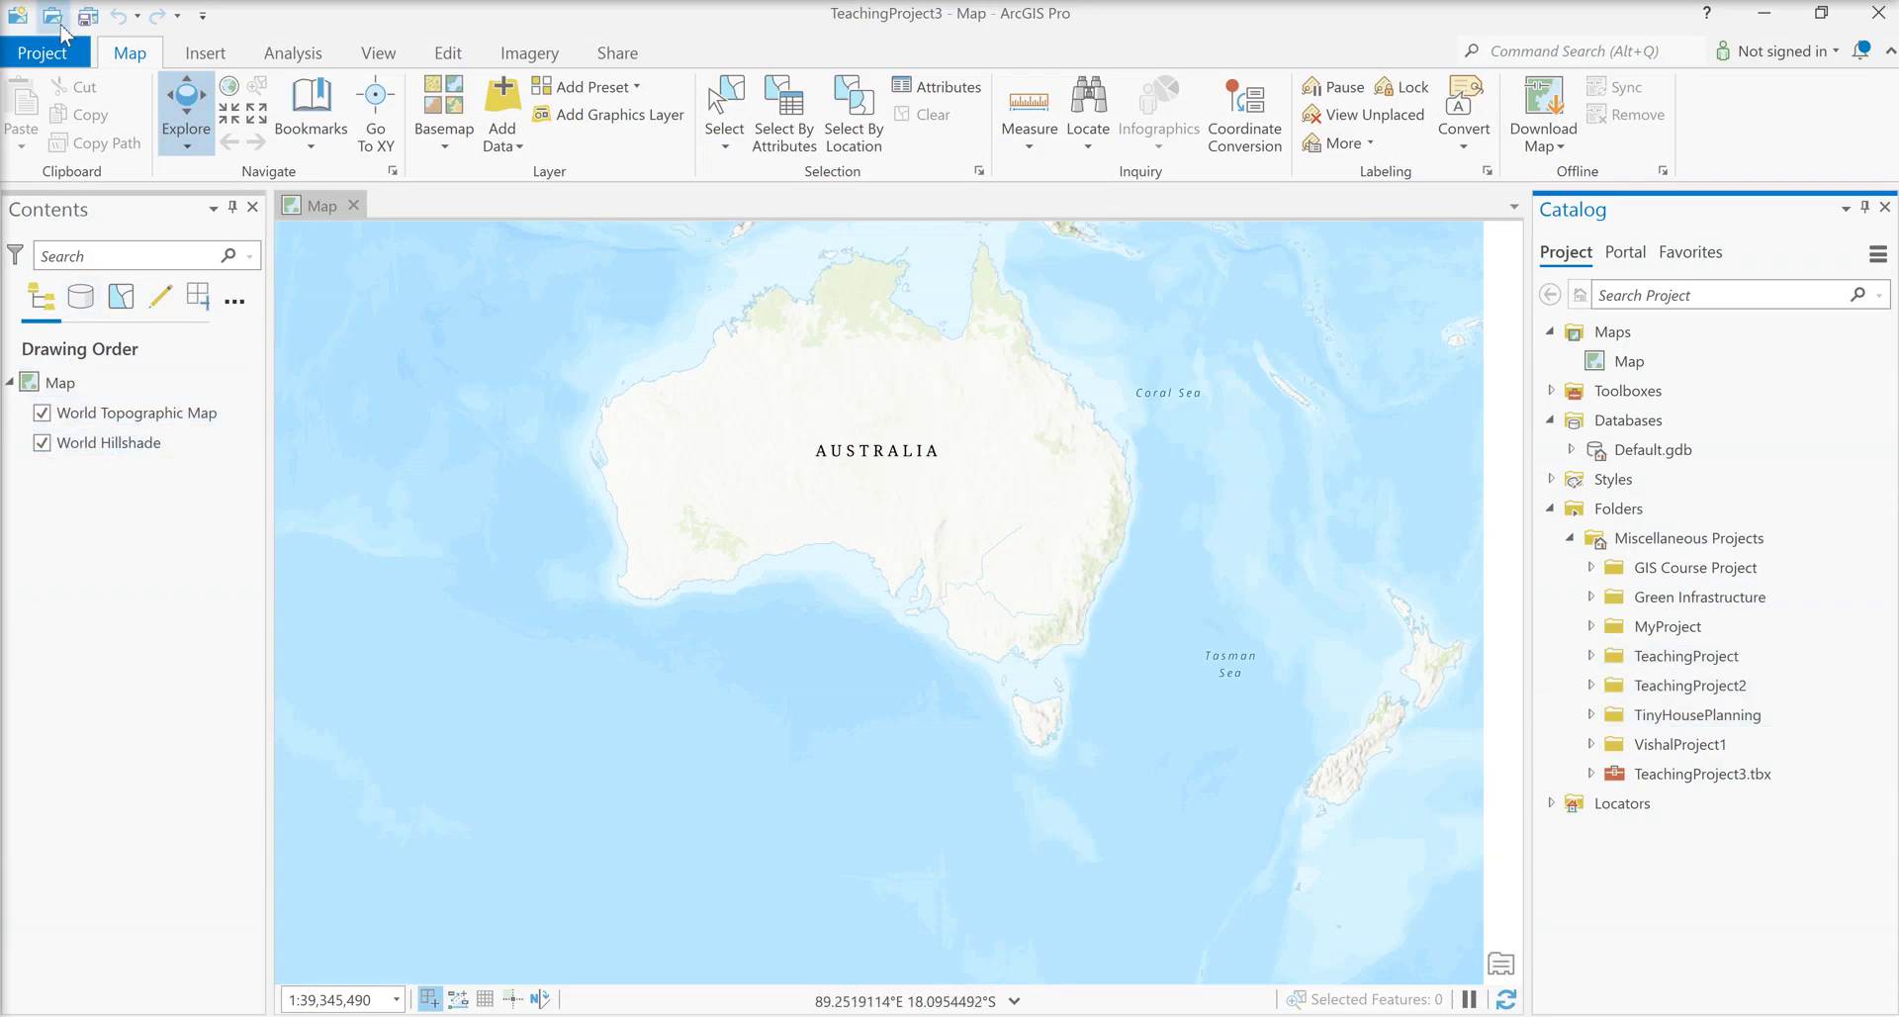
# Switch the map's basemap to Imagery and examine the Brisbane area on Australia's east coast up close.
pyautogui.click(442, 139)
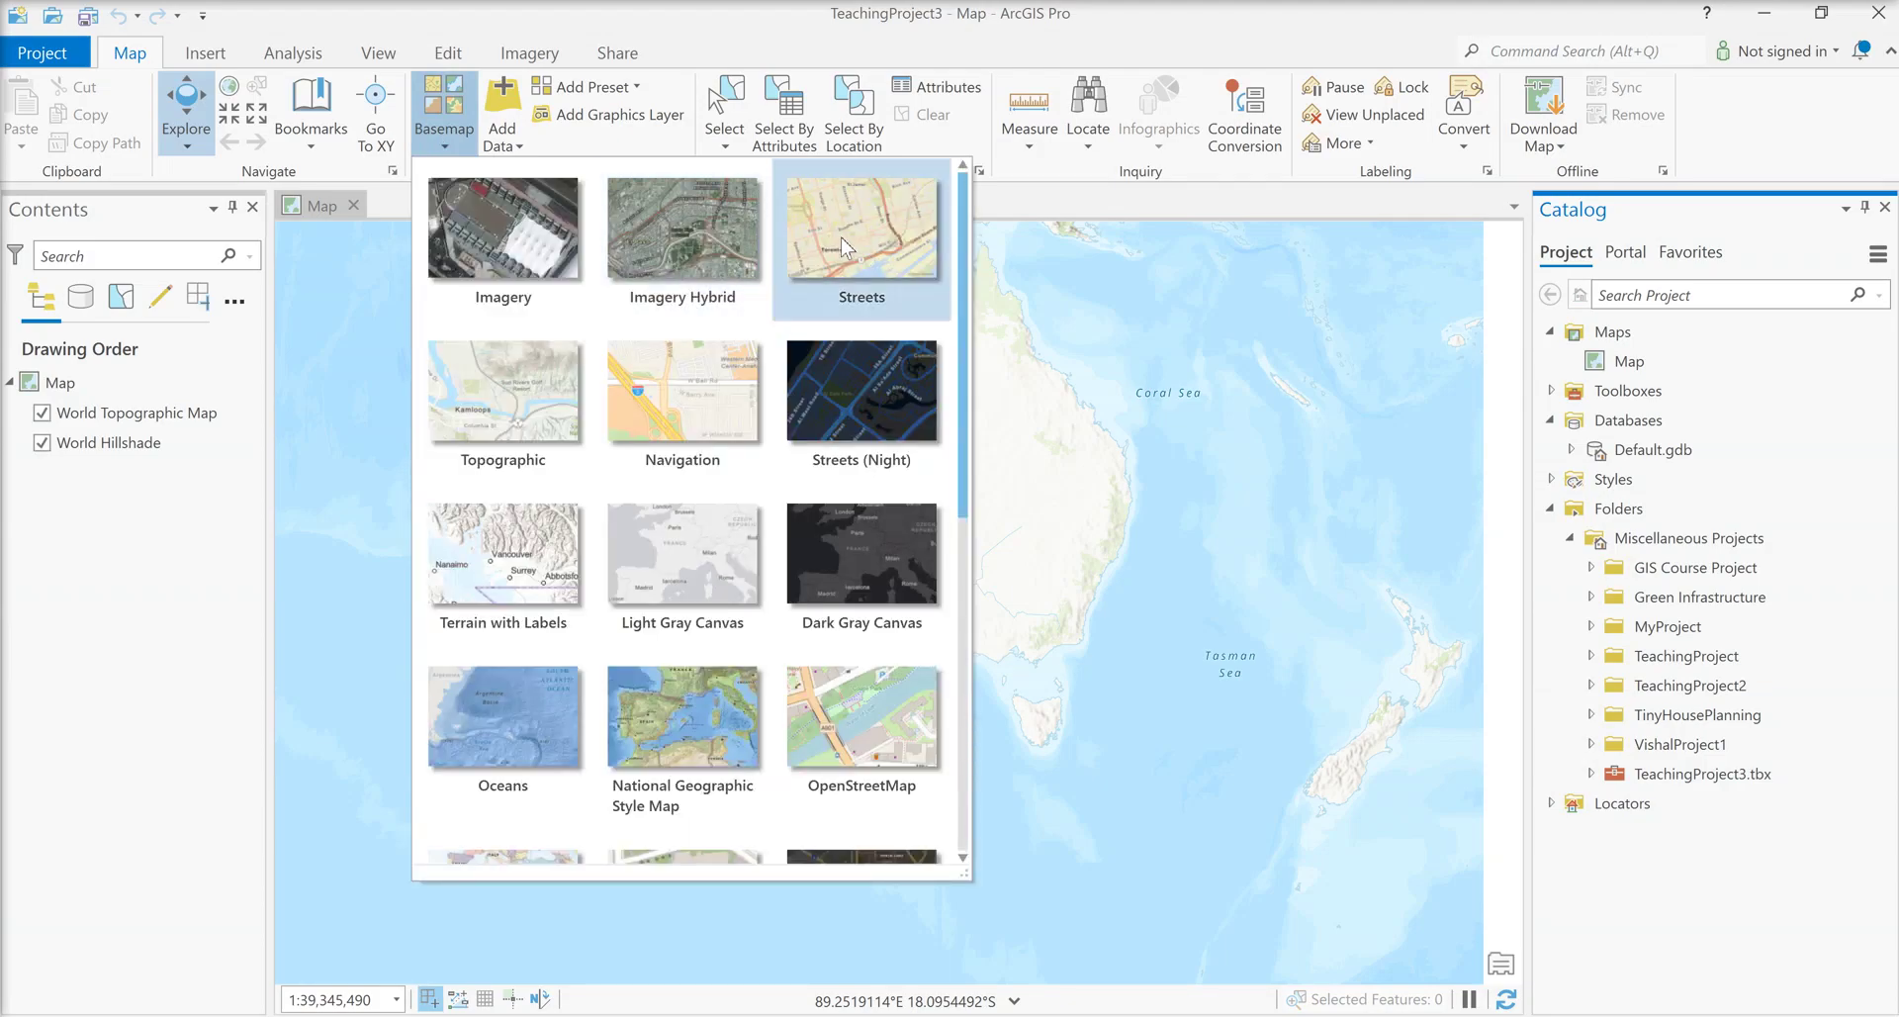
pyautogui.click(499, 259)
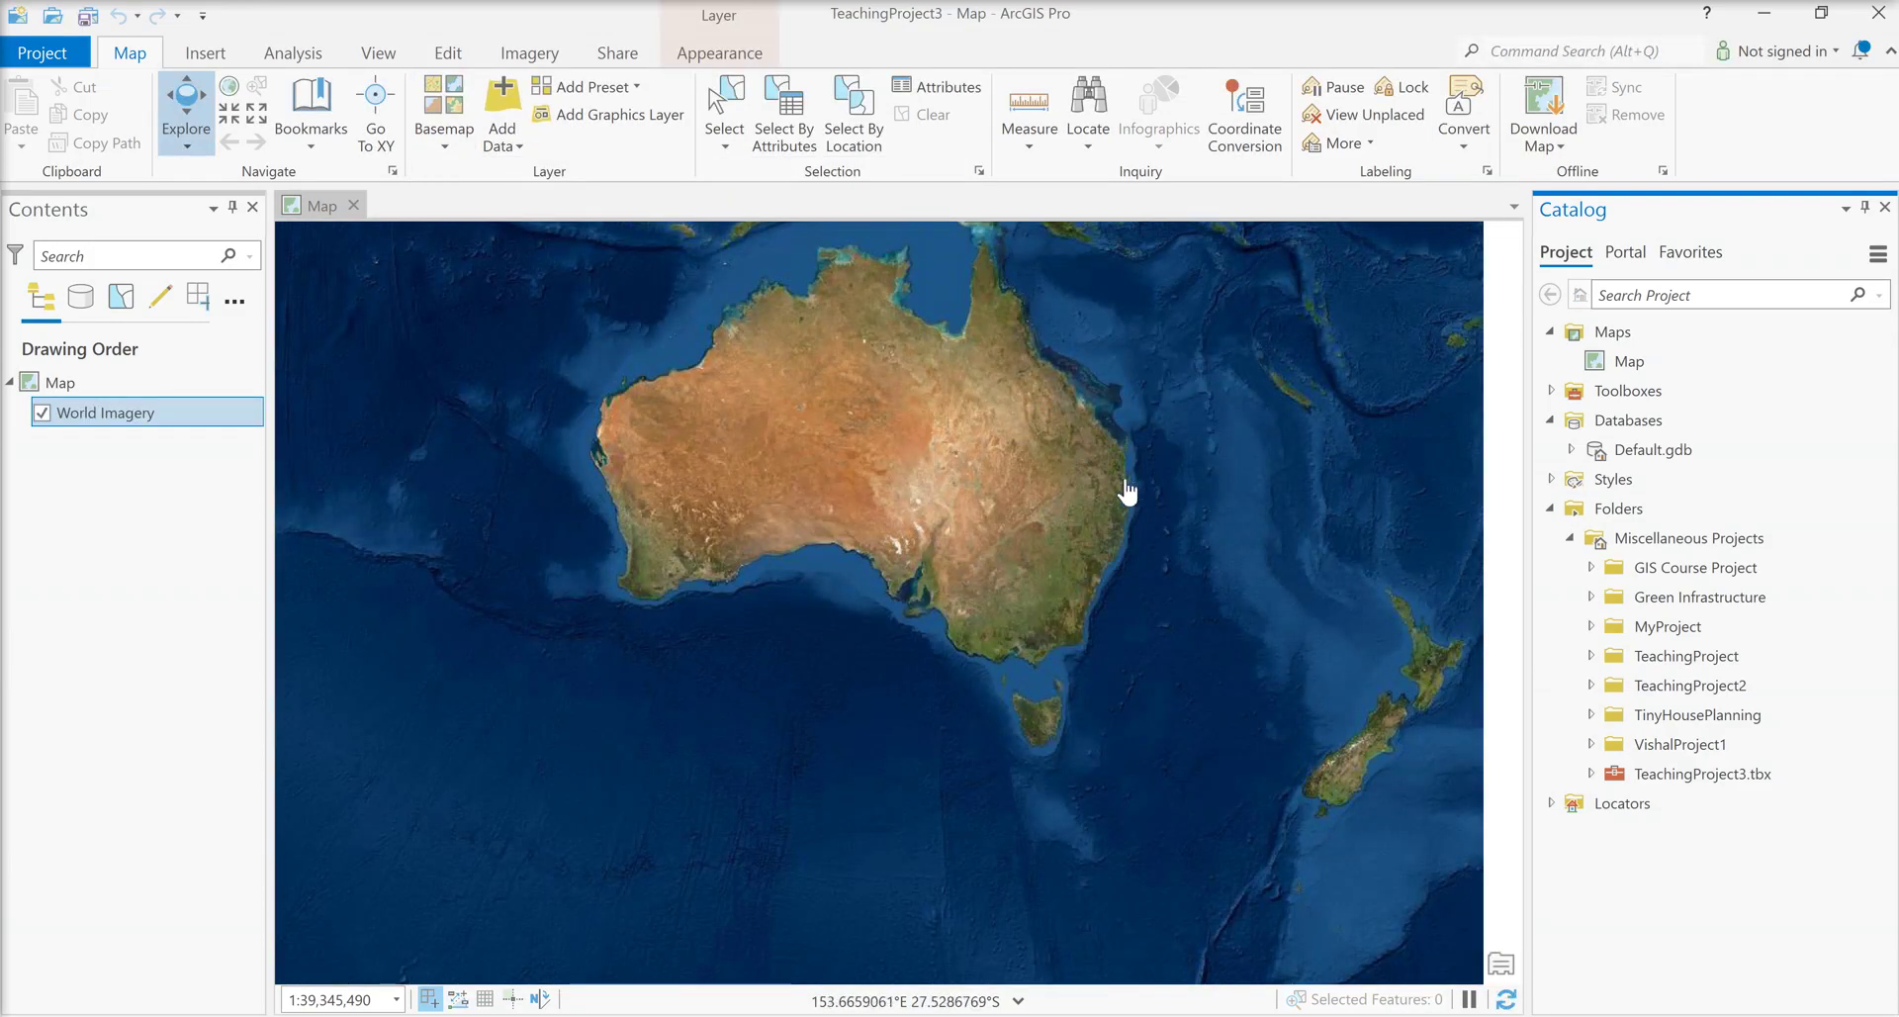
pyautogui.scroll(3, 1113, 494)
pyautogui.scroll(5, 1186, 462)
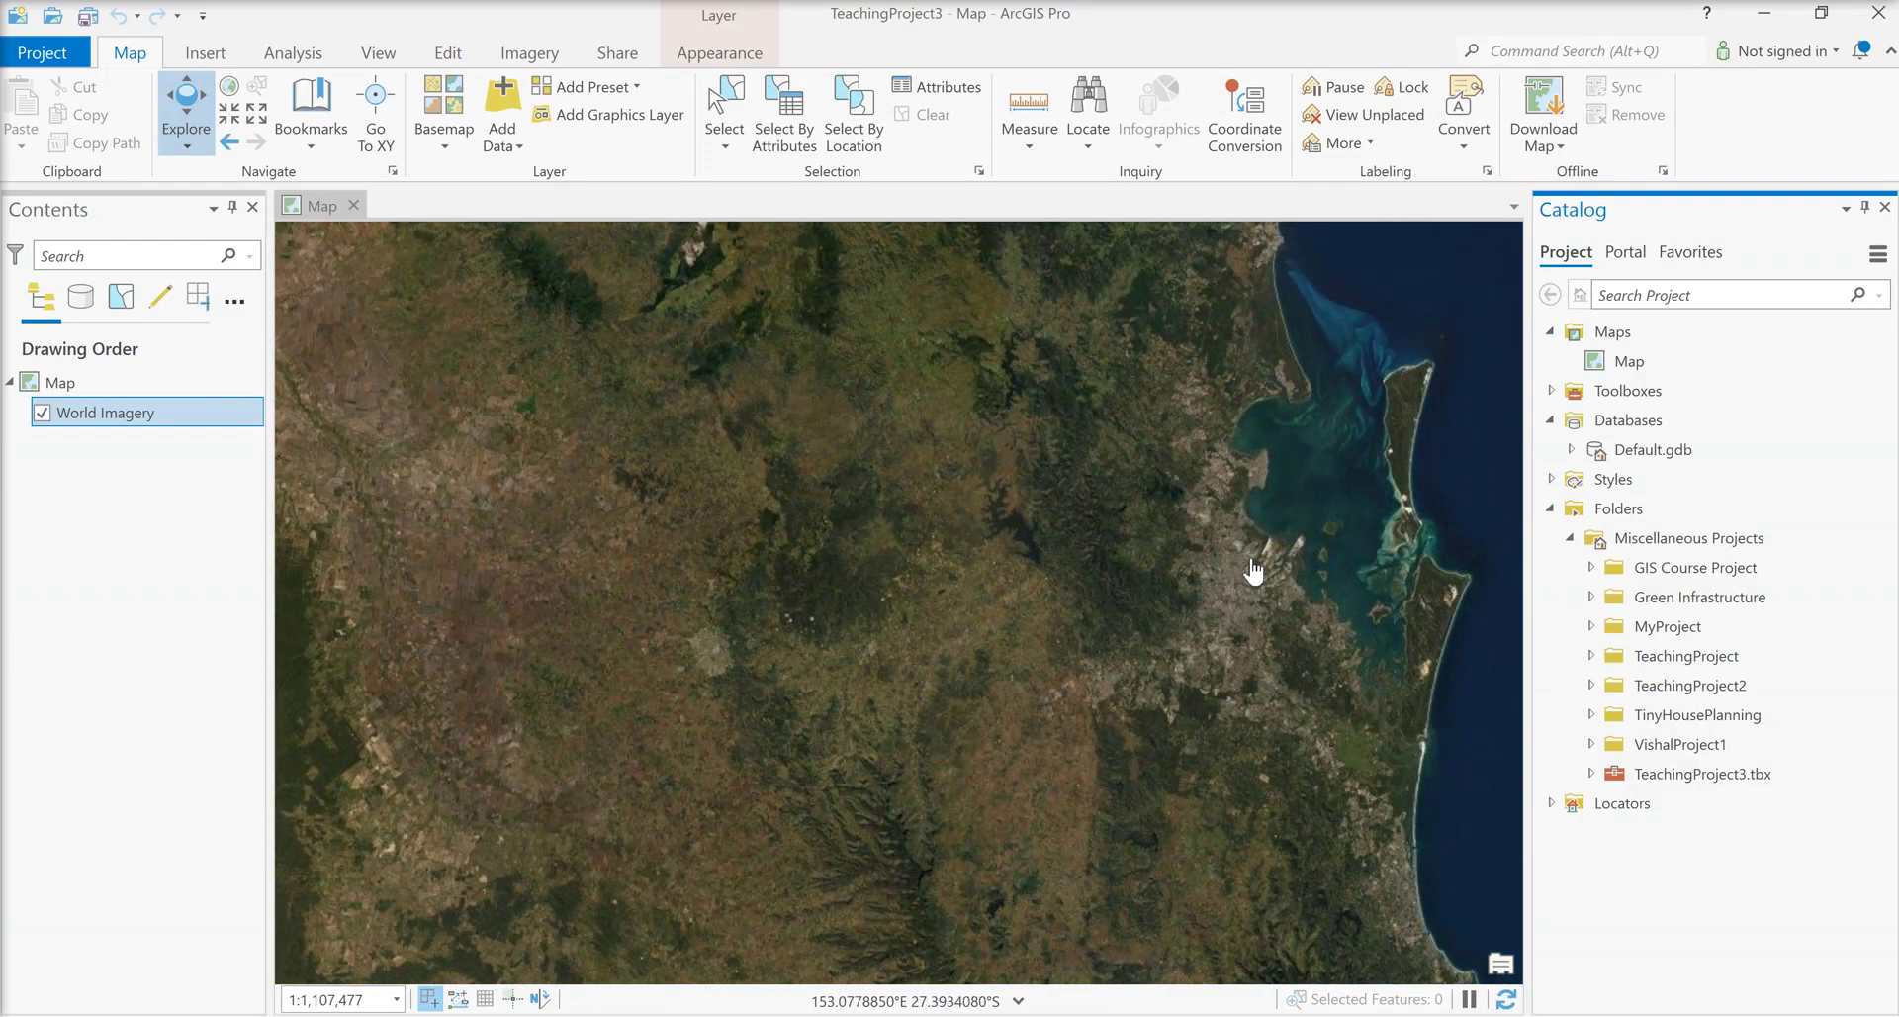
pyautogui.scroll(3, 1252, 571)
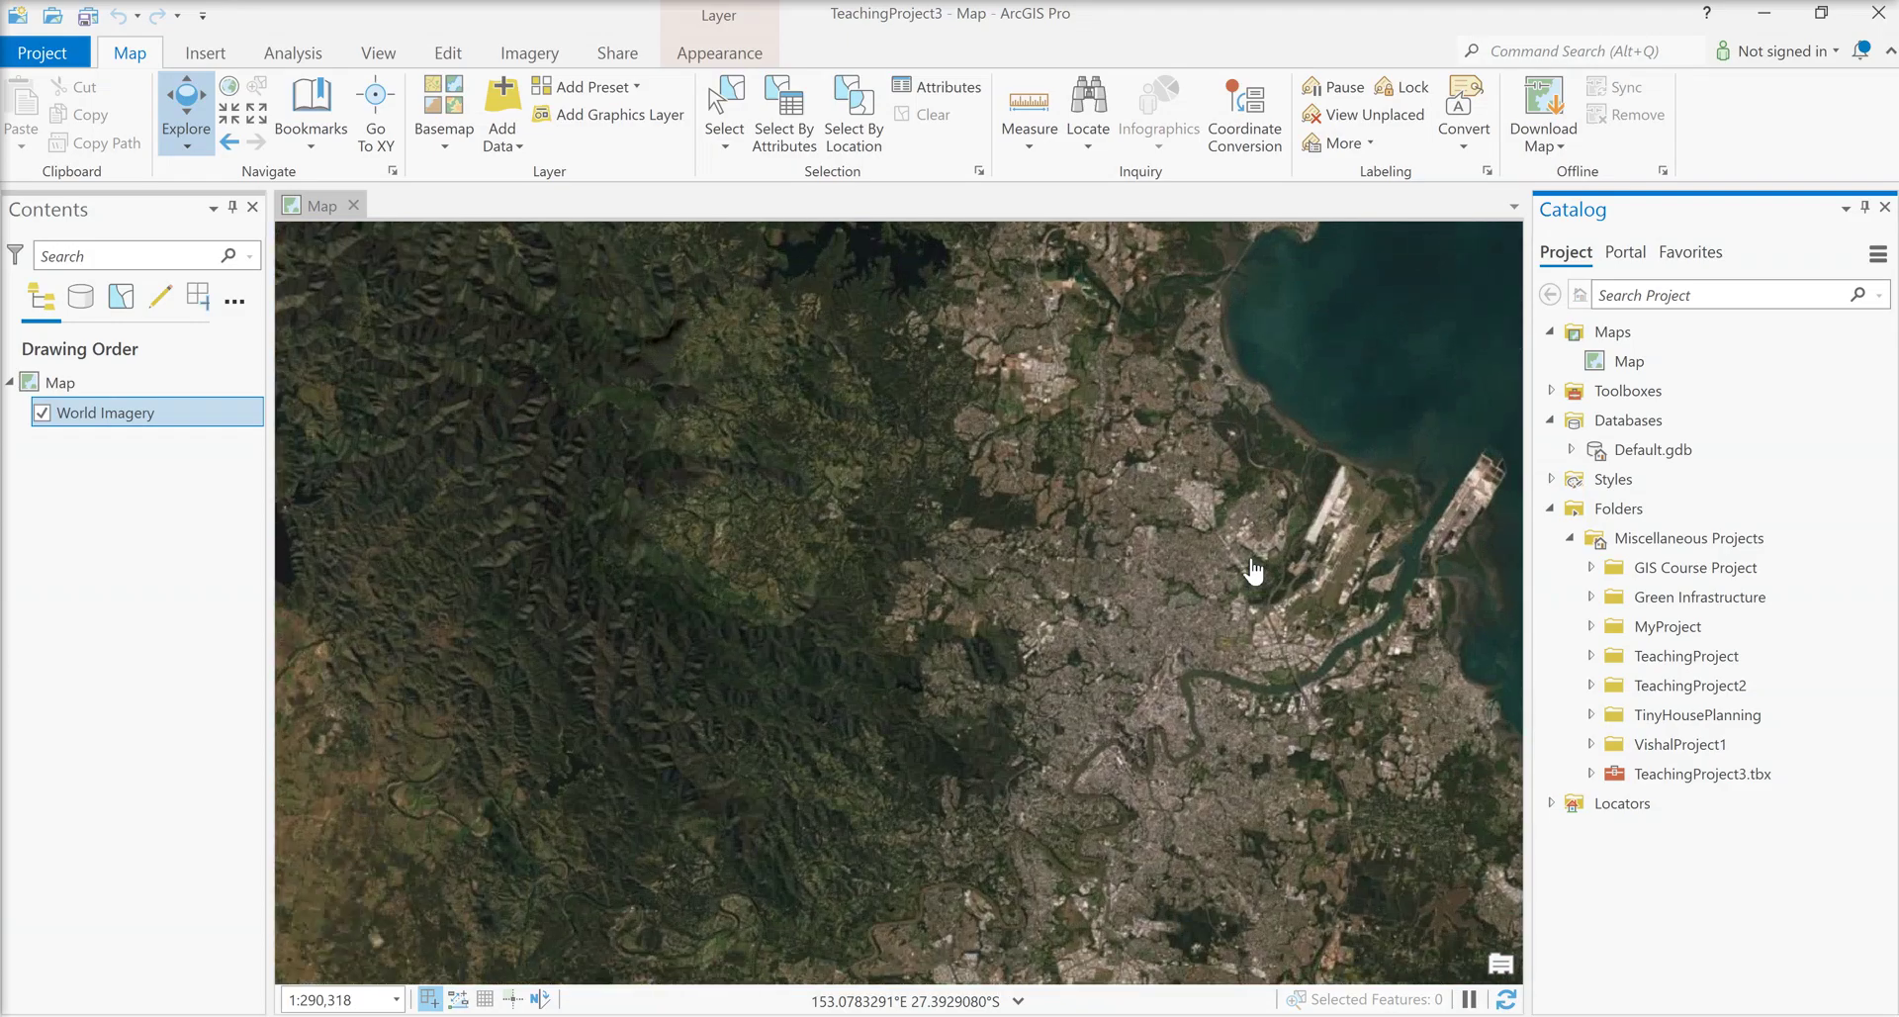
pyautogui.scroll(1, 1252, 572)
pyautogui.moveTo(883, 1016)
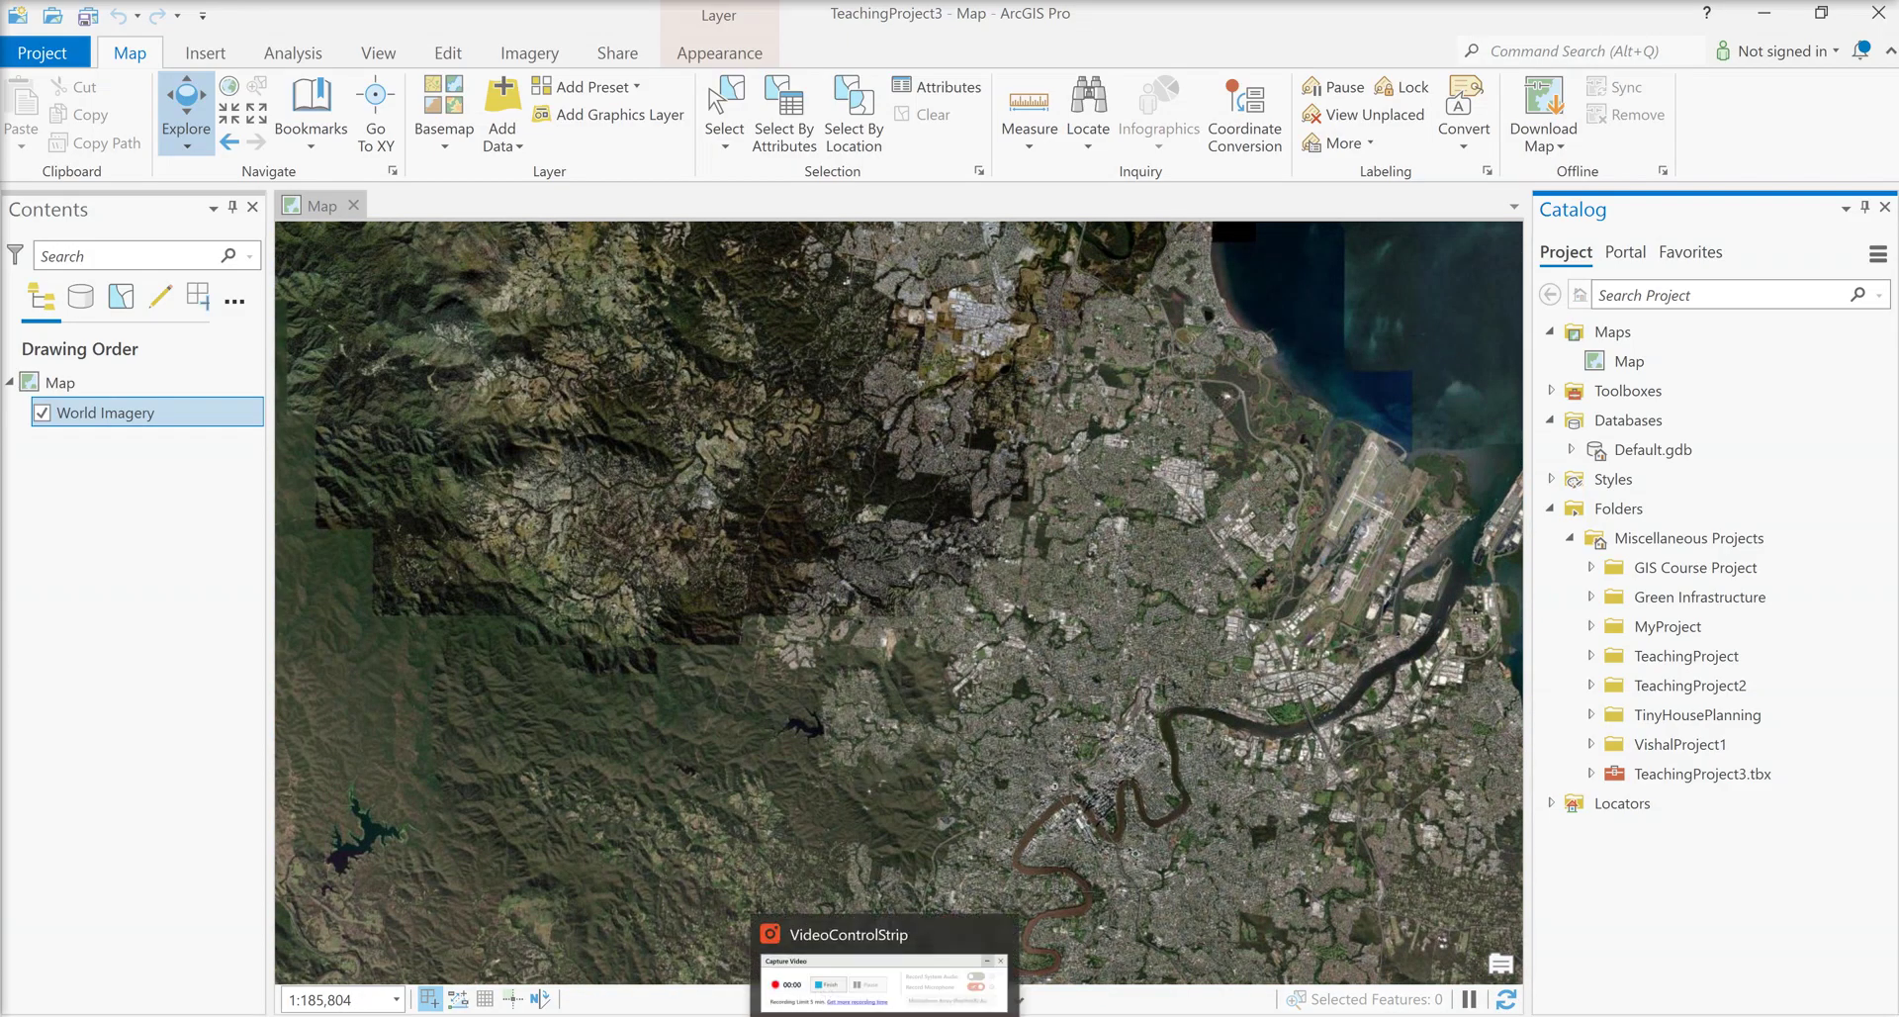
pyautogui.click(884, 1015)
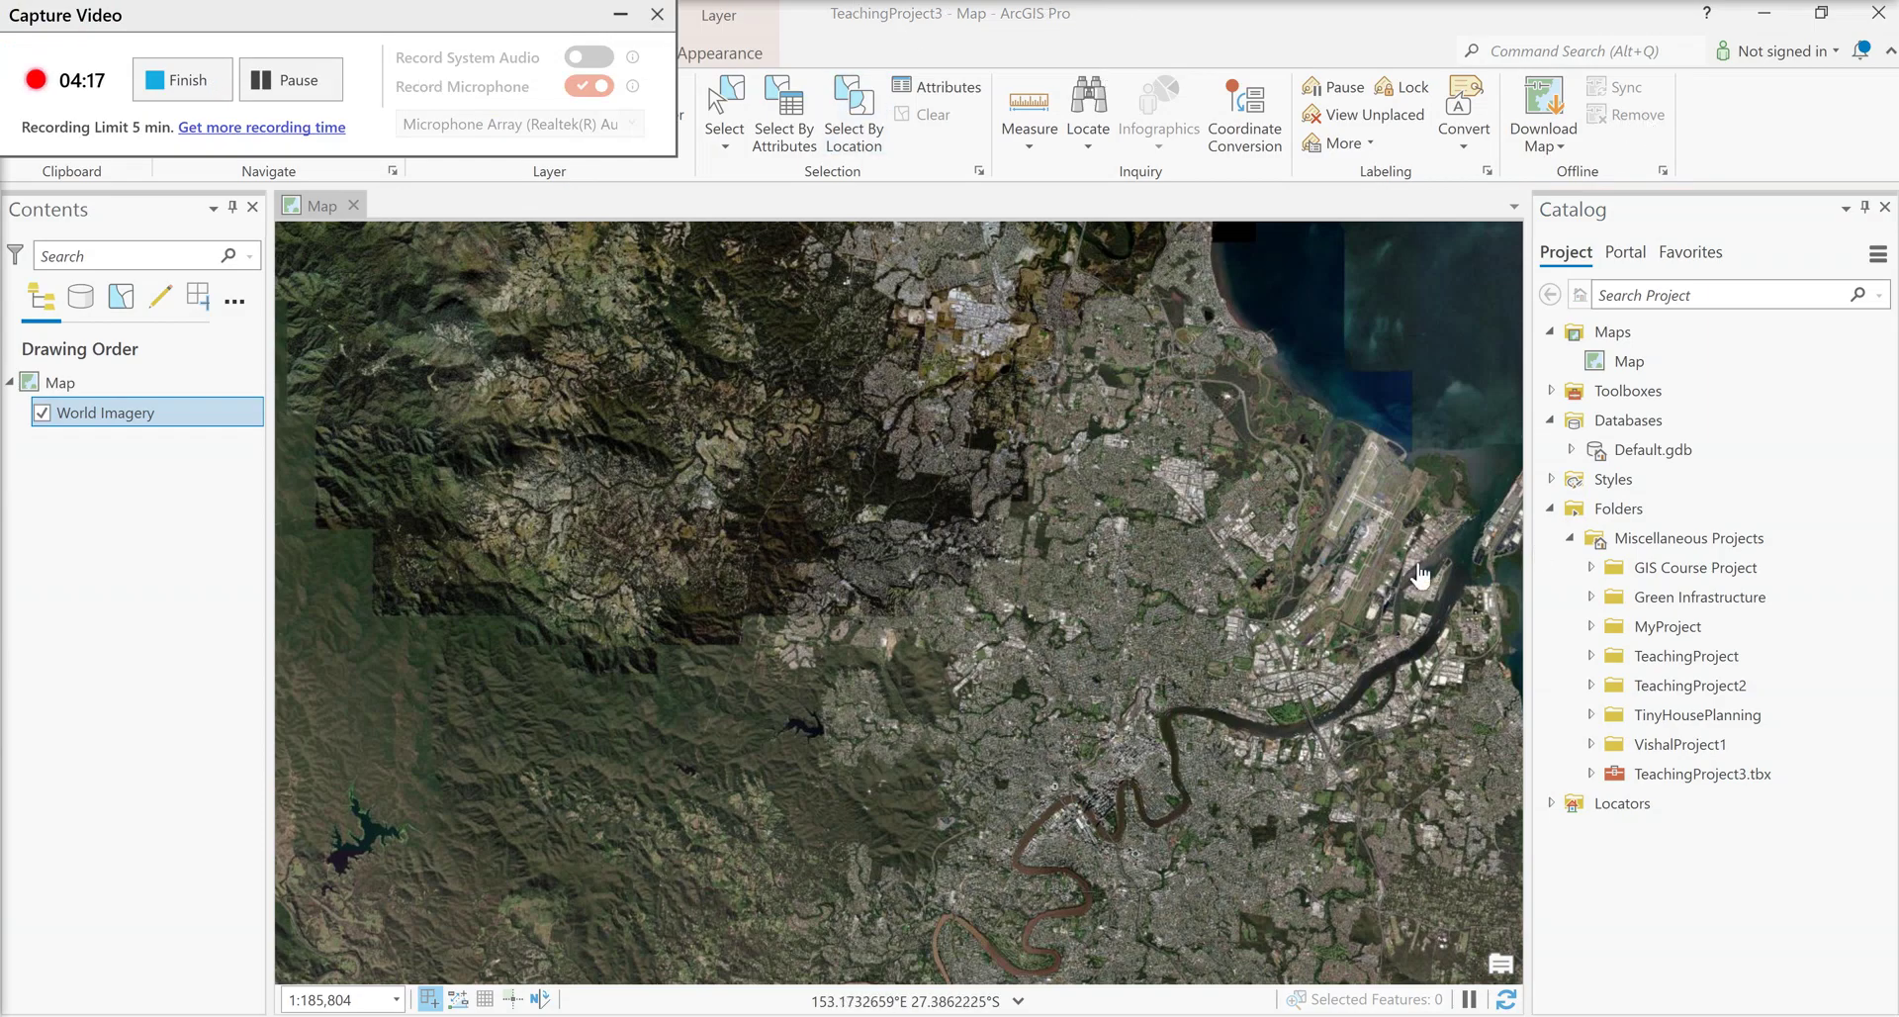
pyautogui.click(620, 15)
# Change the map's basemap to OpenStreetMap.
pyautogui.click(435, 144)
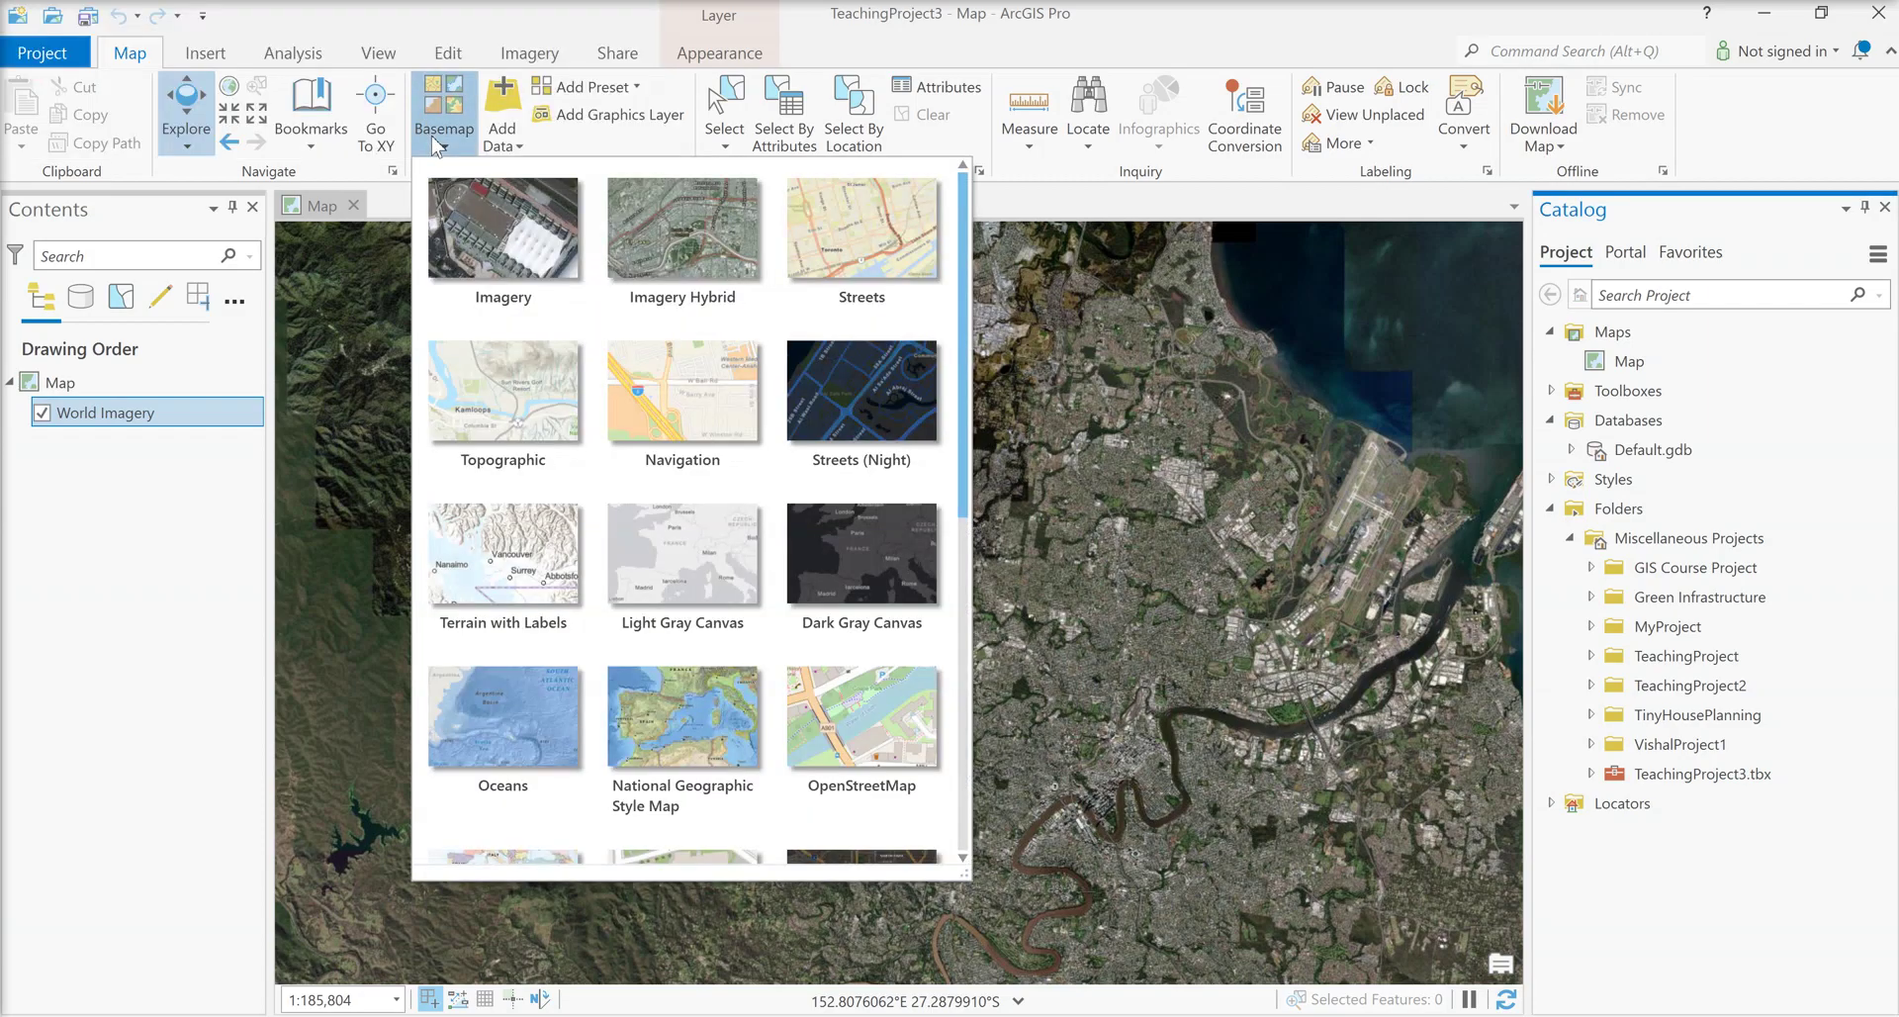
pyautogui.click(833, 711)
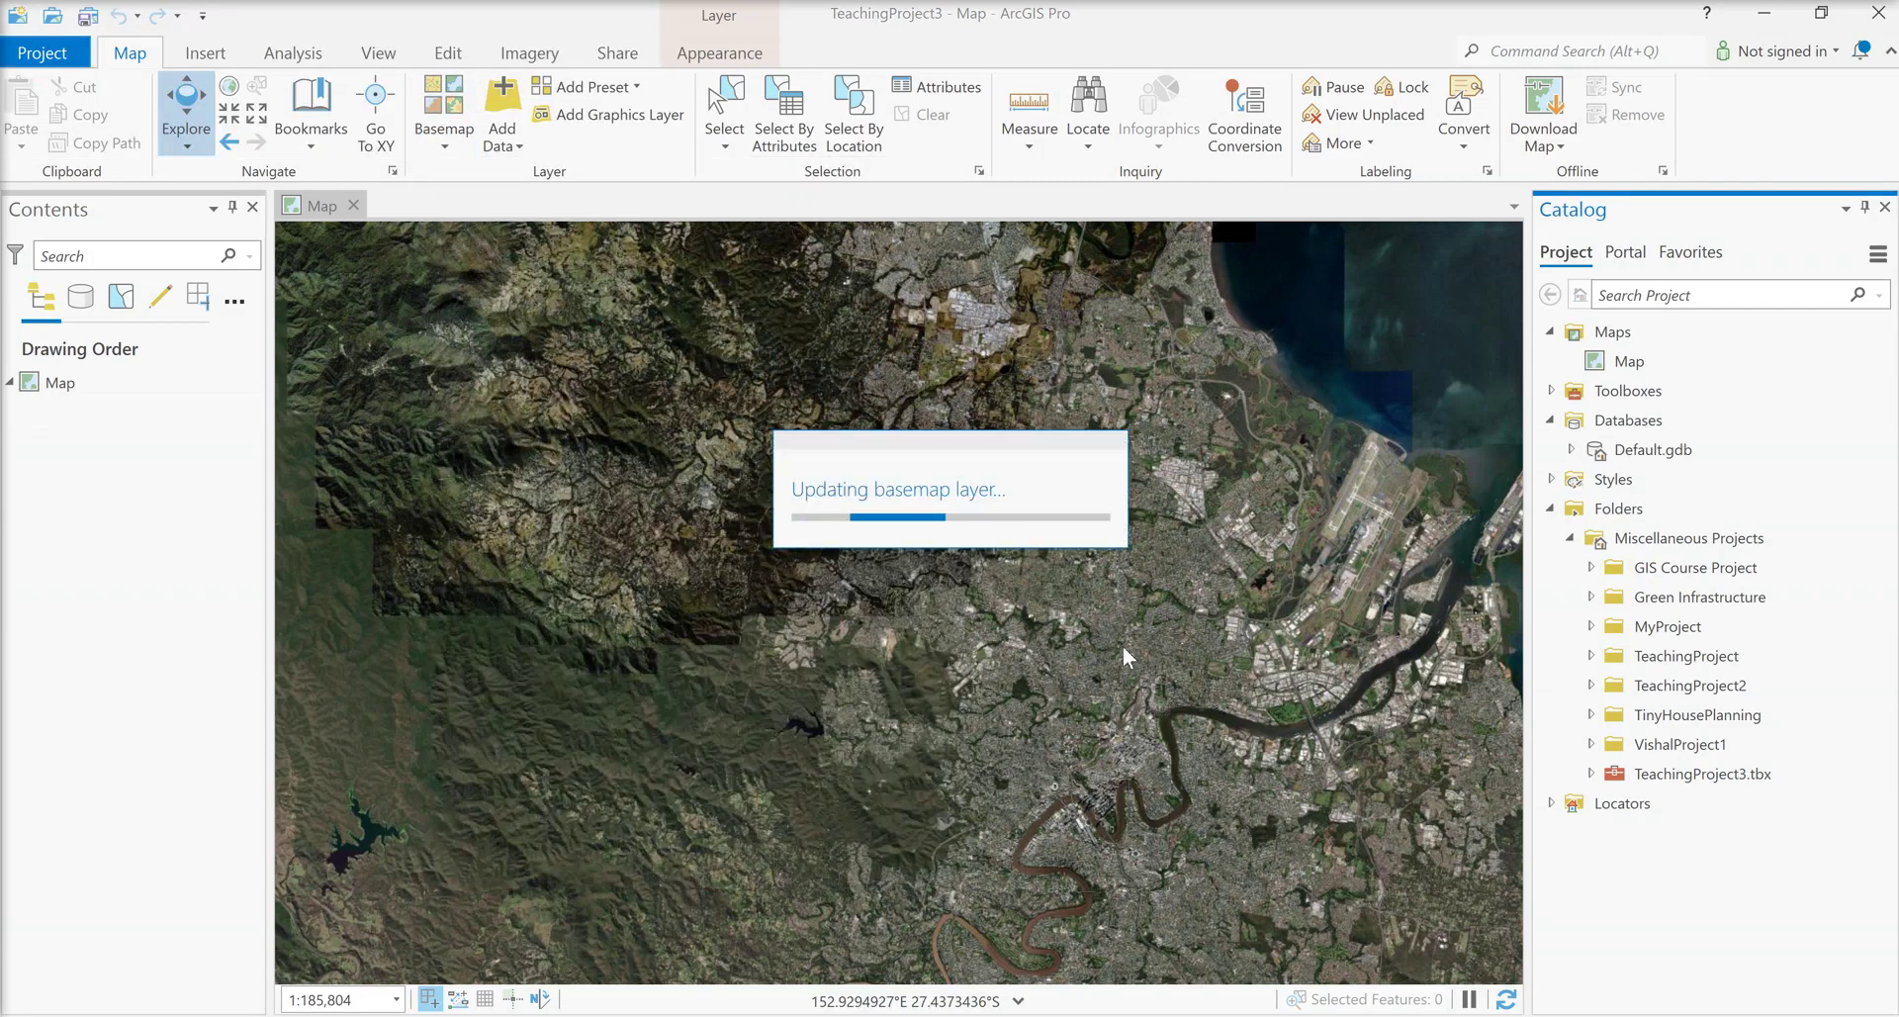